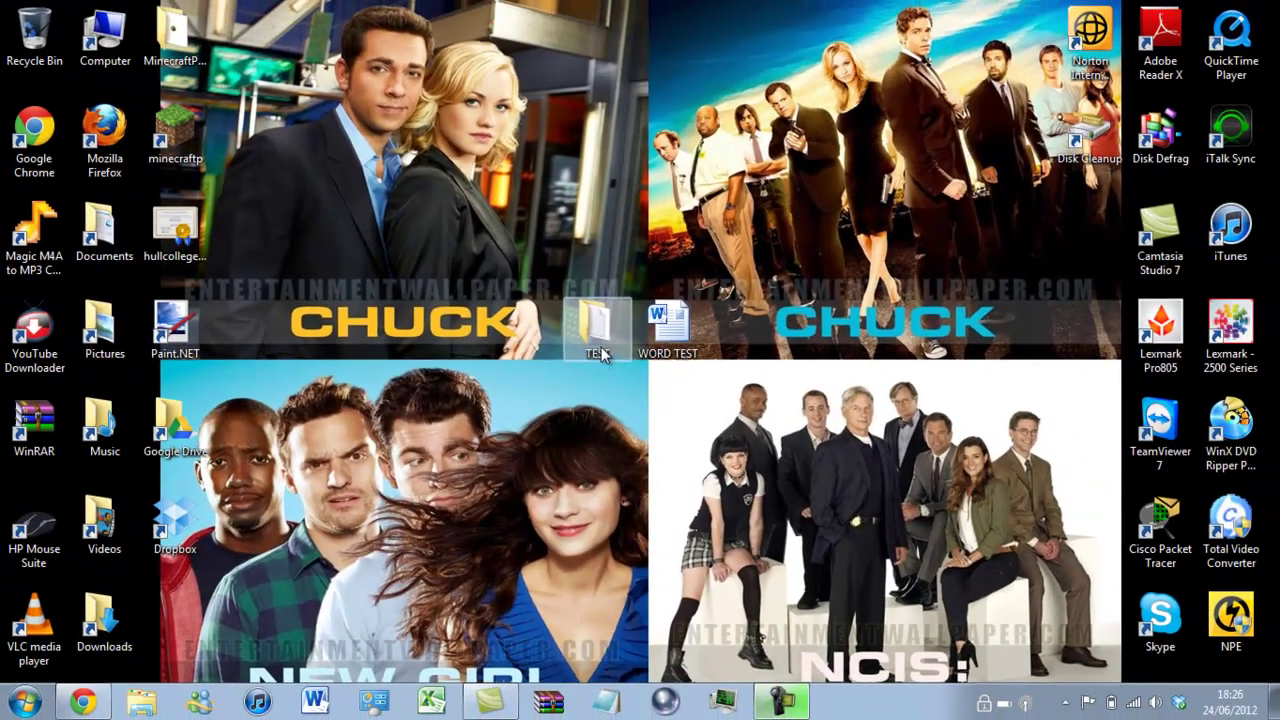
# Try to open the TEST folder, request permanent access, and dismiss the access-denied message
pyautogui.doubleClick(600, 335)
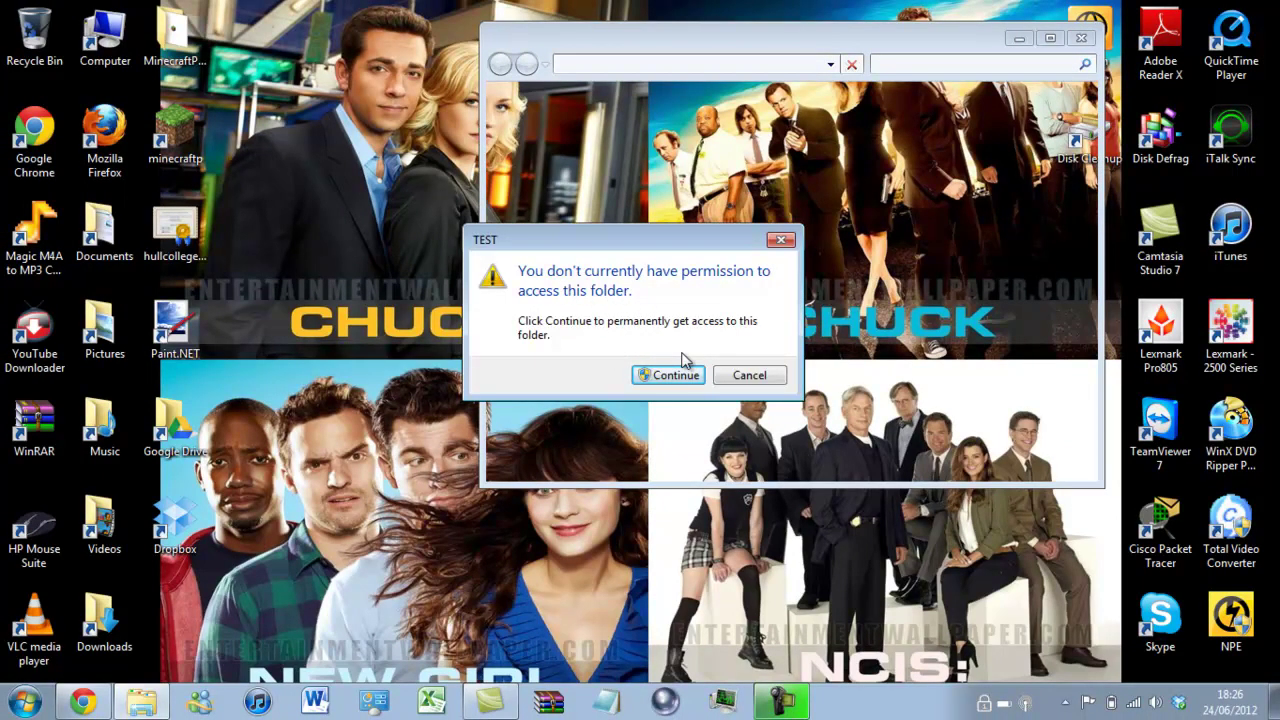
pyautogui.click(692, 374)
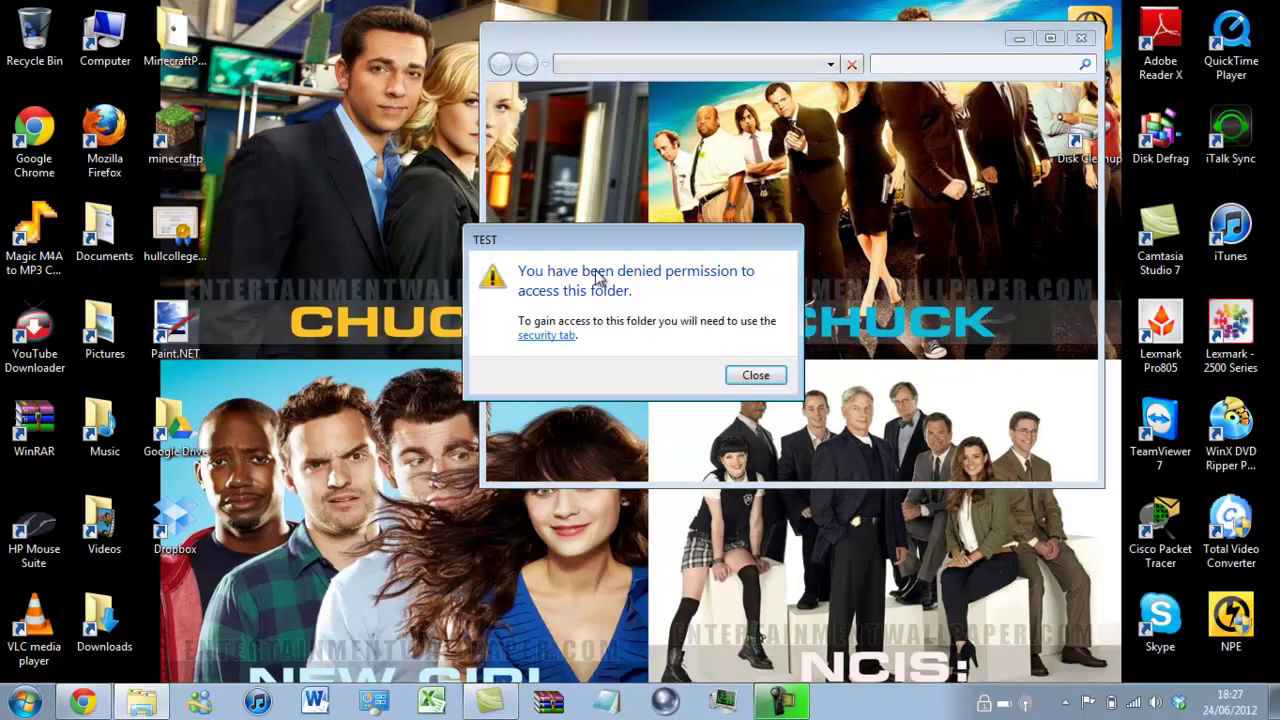
pyautogui.click(762, 378)
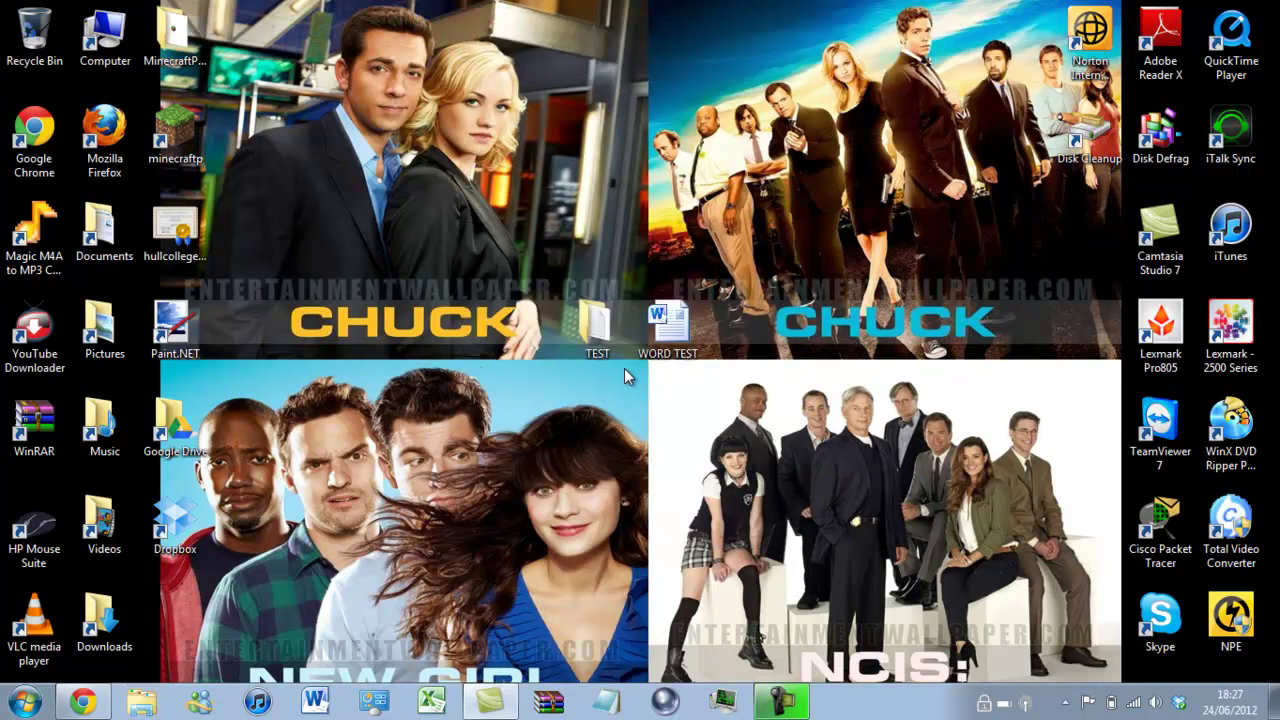
# Open and close the TEST folder's context menu, then switch to the browser showing the Unlocker page
pyautogui.rightClick(592, 322)
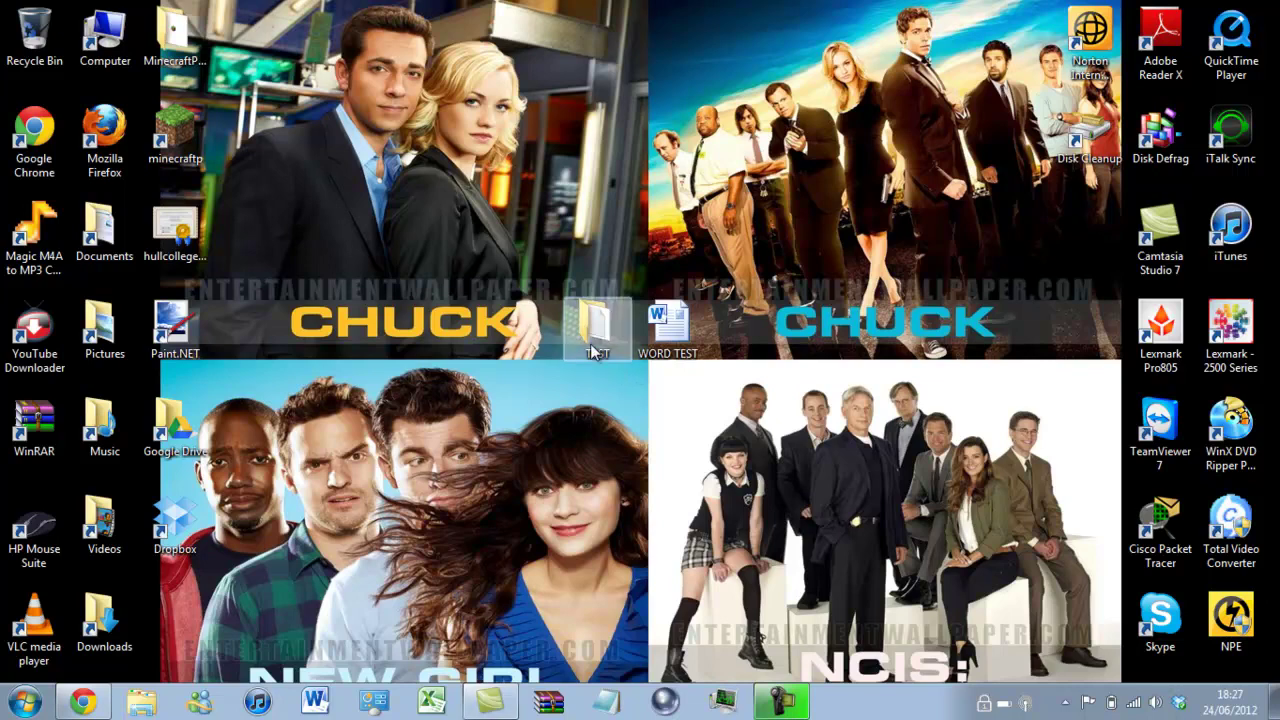
pyautogui.click(529, 393)
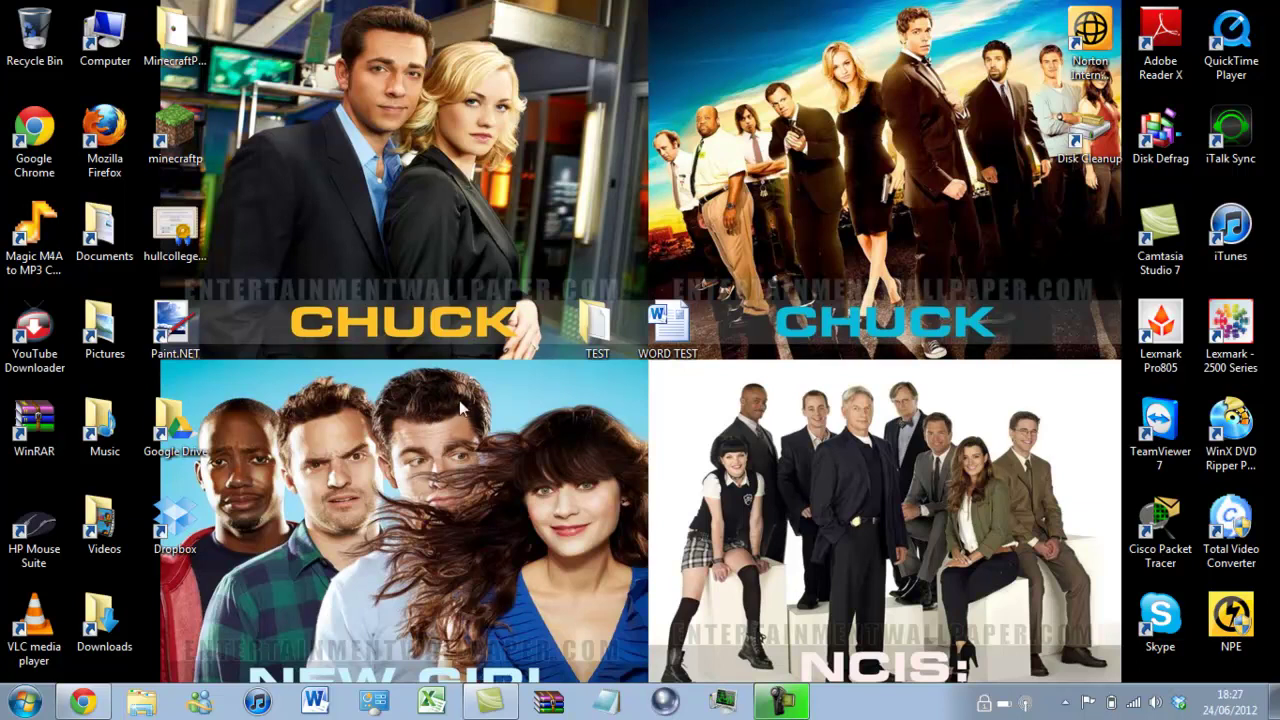
pyautogui.click(83, 701)
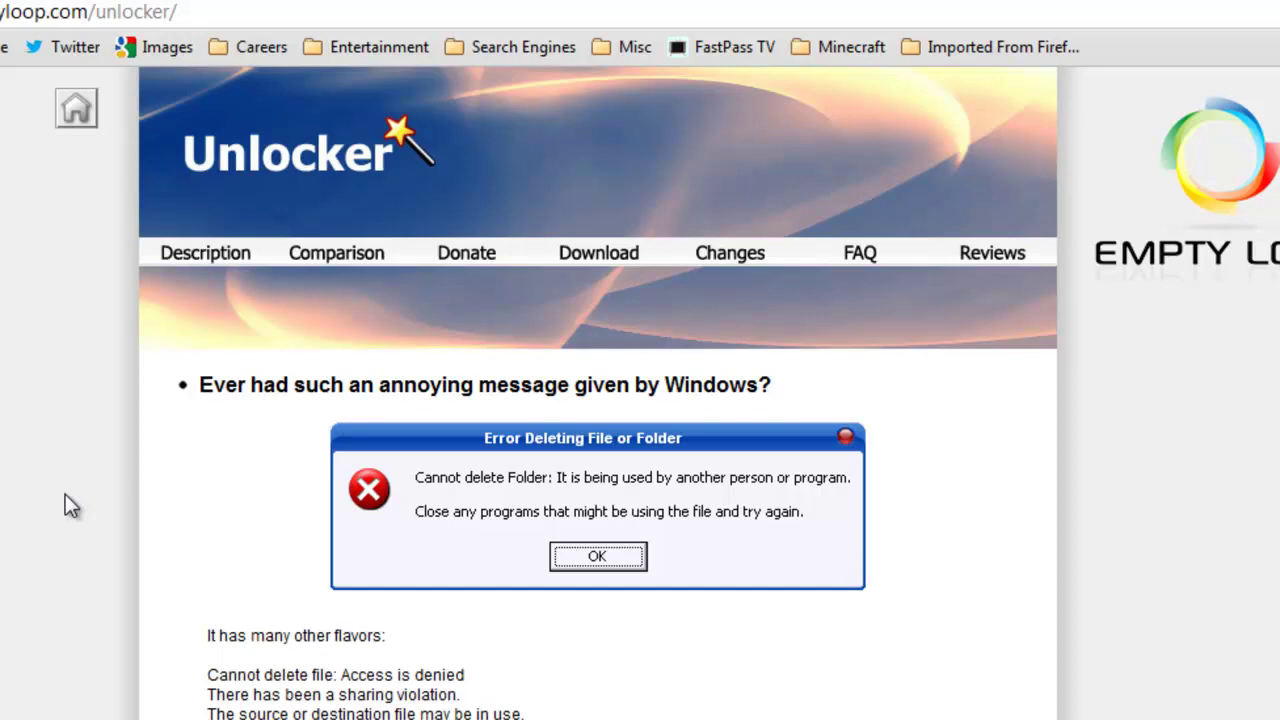
# Scroll the Unlocker page down past the comparison table to the Donate section
pyautogui.scroll(-7, 65, 494)
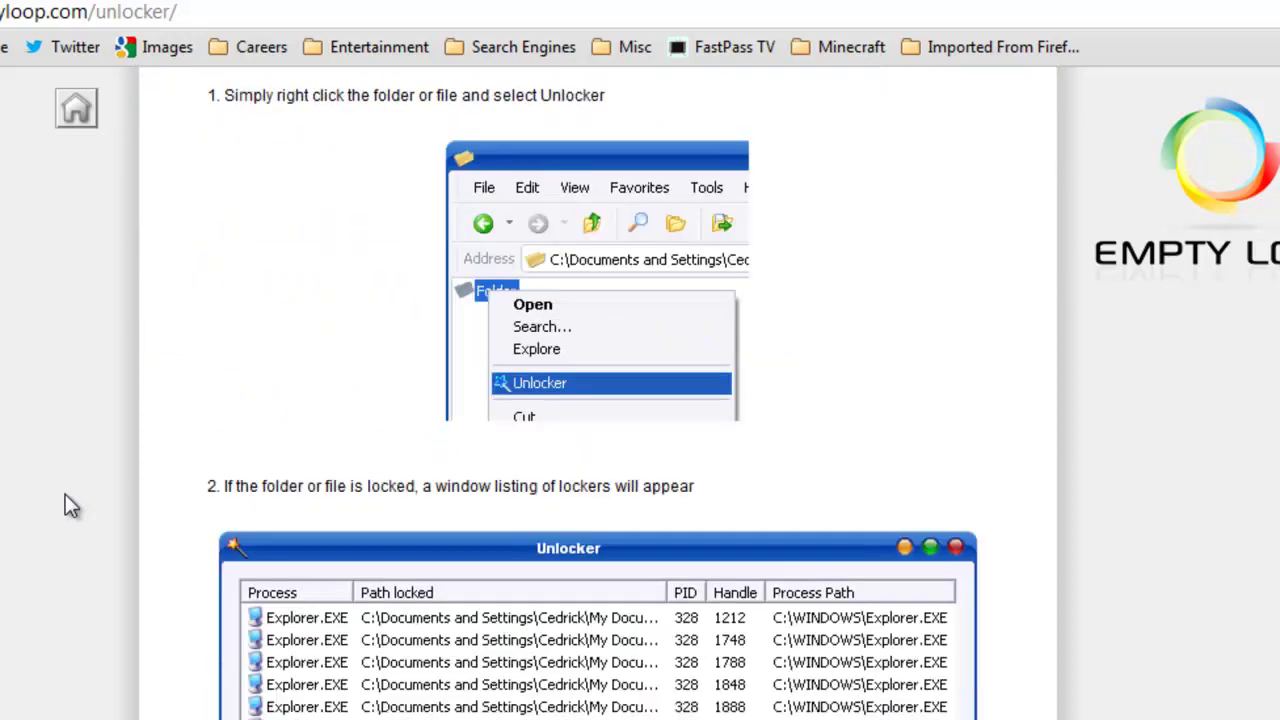
pyautogui.scroll(-1, 65, 494)
pyautogui.scroll(-3, 170, 459)
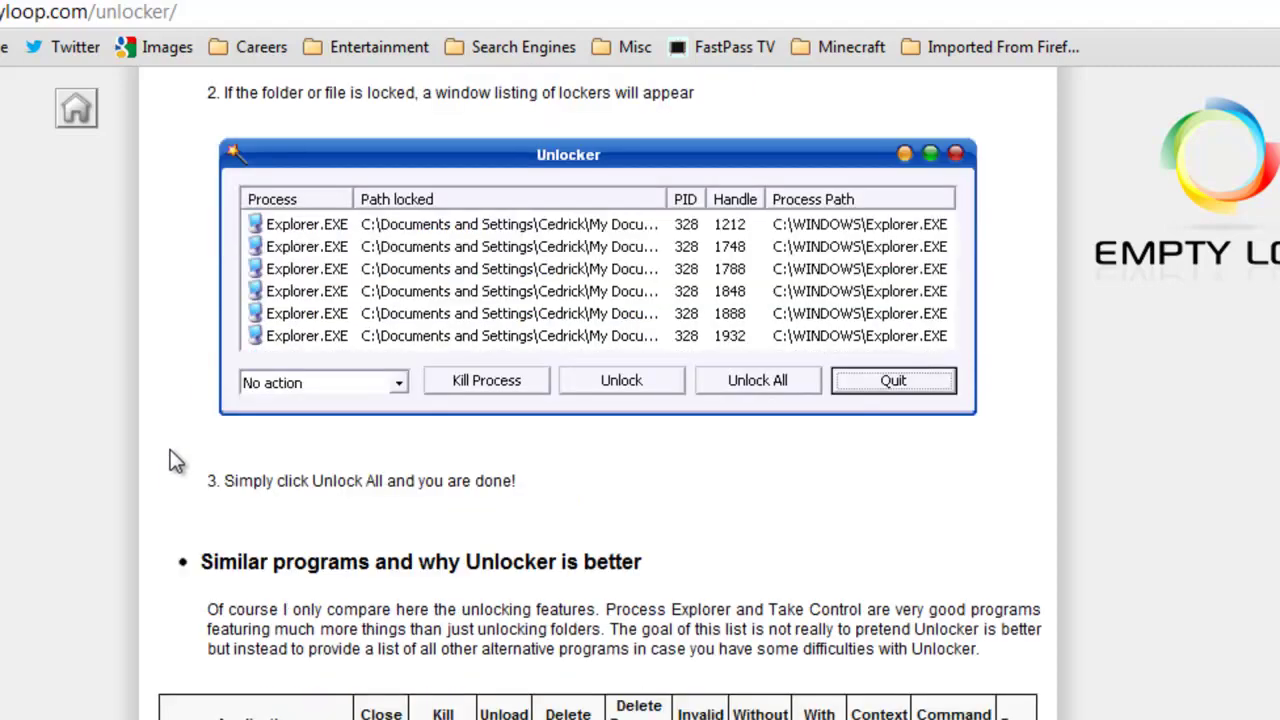
pyautogui.scroll(-5, 172, 460)
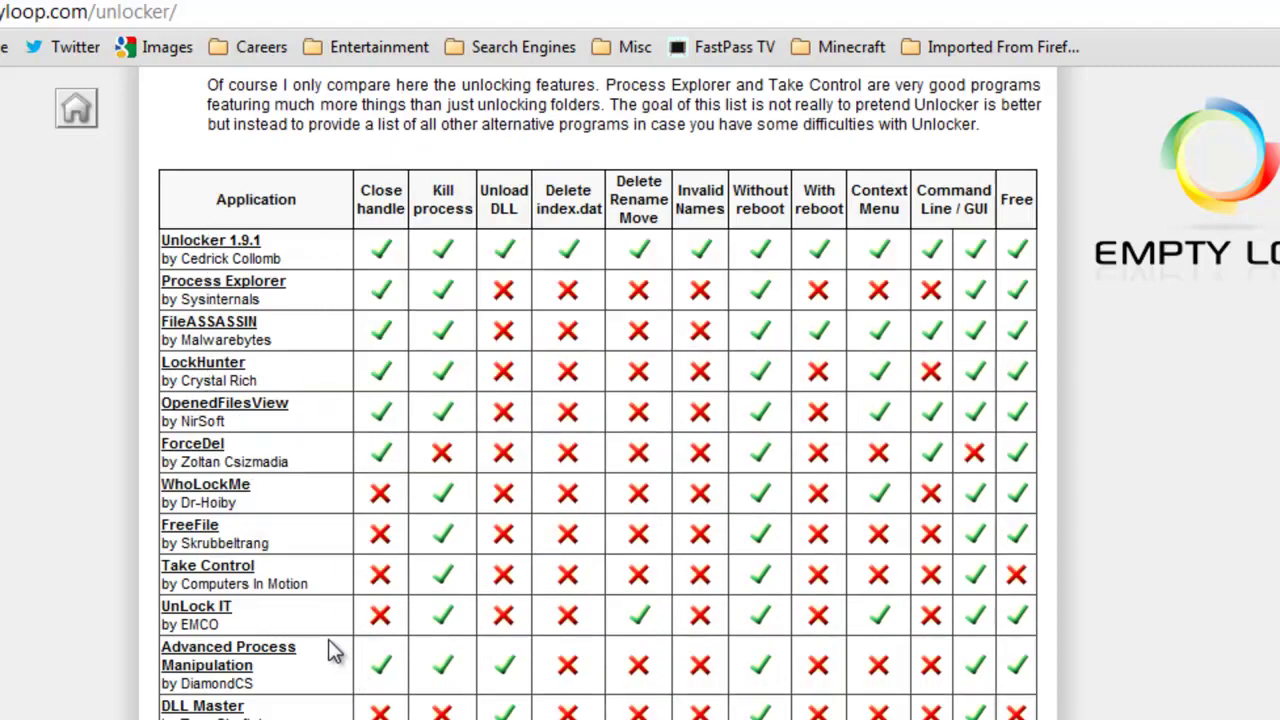
pyautogui.scroll(-3, 327, 641)
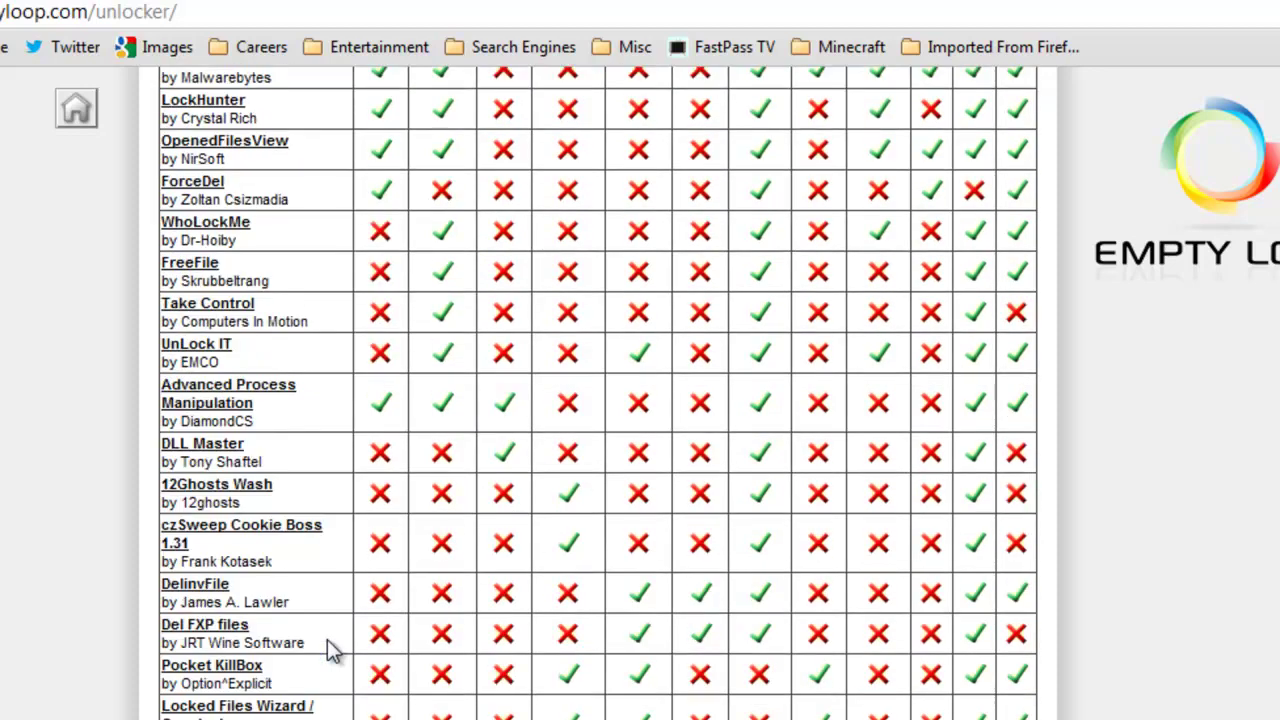
pyautogui.scroll(-6, 327, 641)
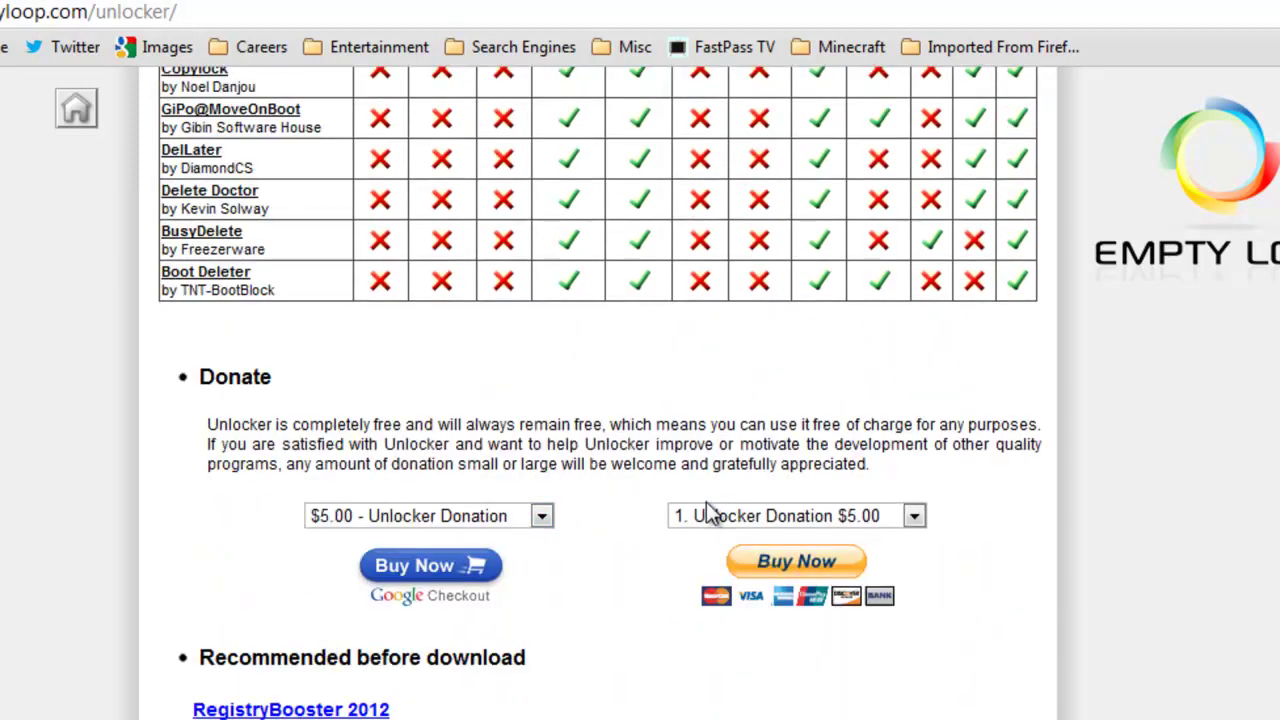
# Check the donation amounts, keep $5.00, and scroll on to the Windows download links
pyautogui.click(542, 518)
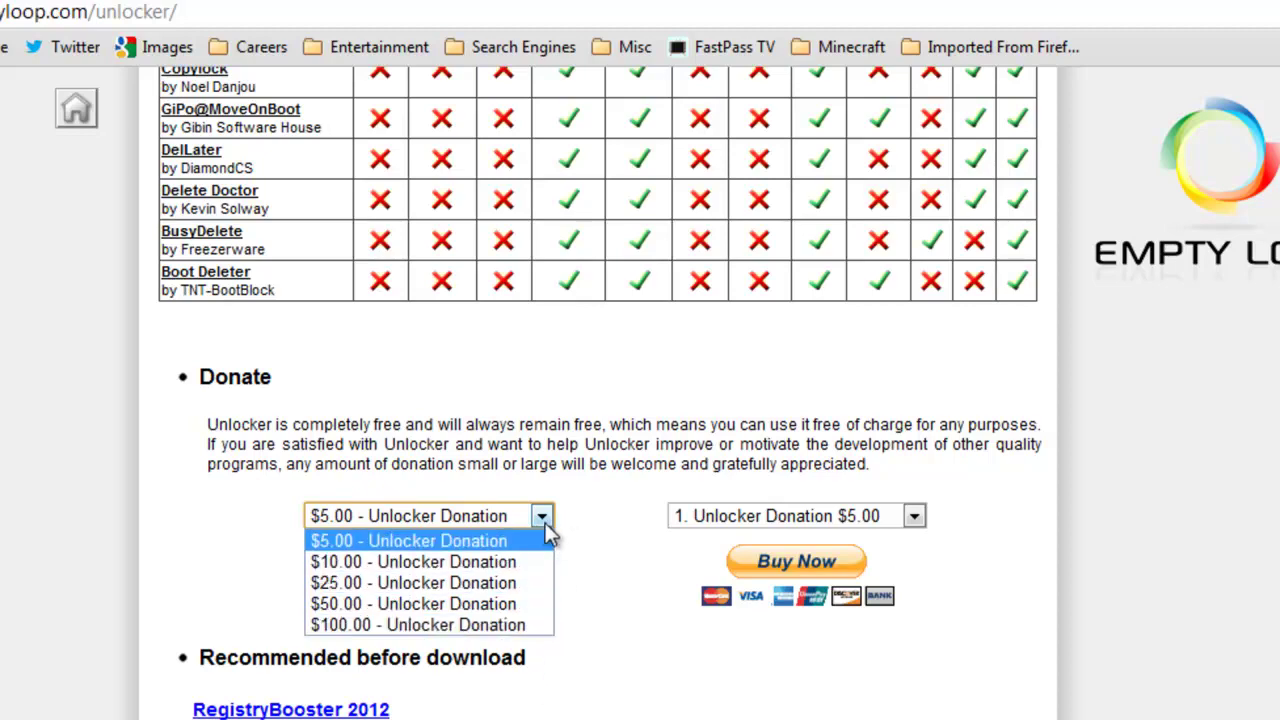
pyautogui.click(545, 527)
pyautogui.scroll(-3, 586, 551)
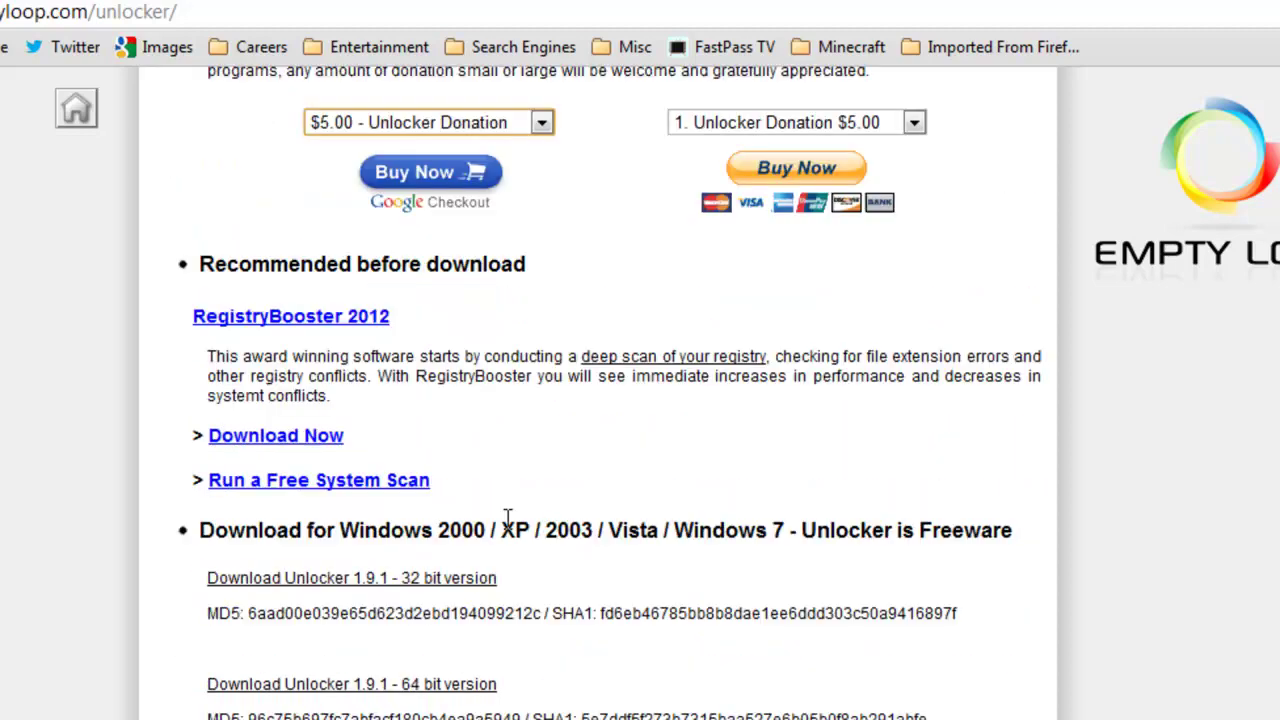
pyautogui.scroll(-2, 109, 568)
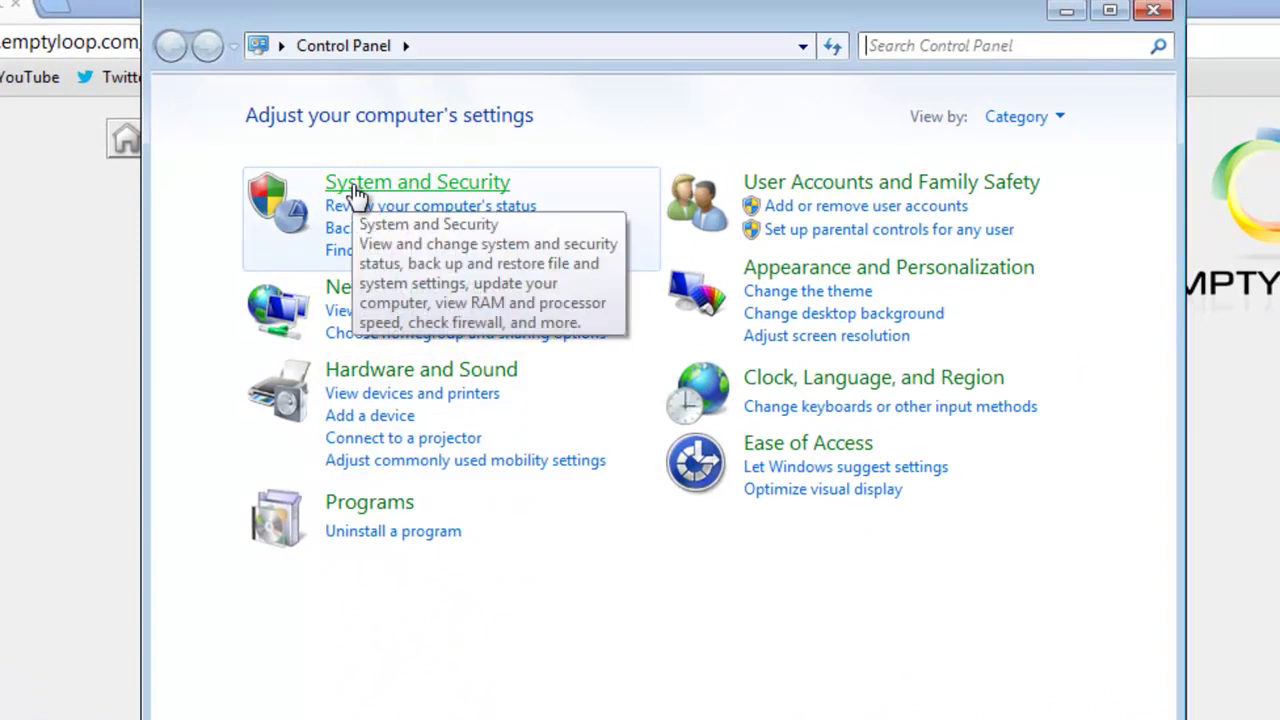
# Check under System and Security > System that the system type is 64-bit, then close Control Panel
pyautogui.click(354, 192)
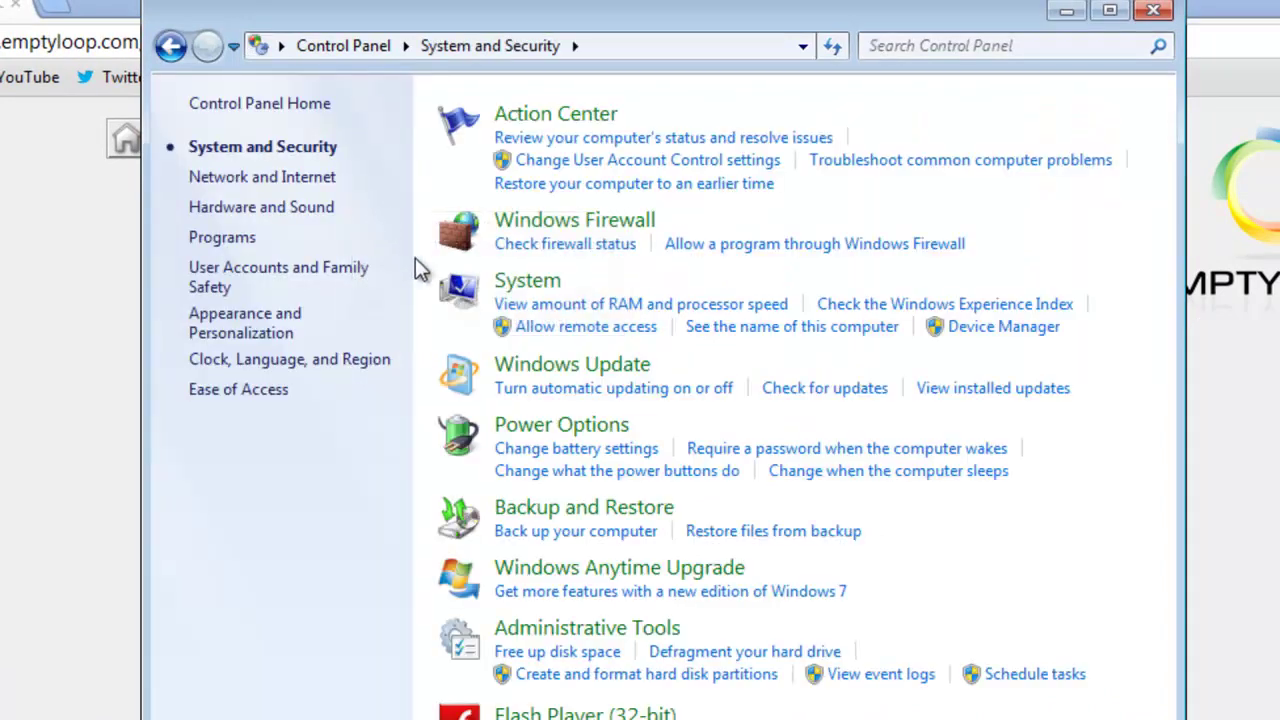
pyautogui.click(524, 290)
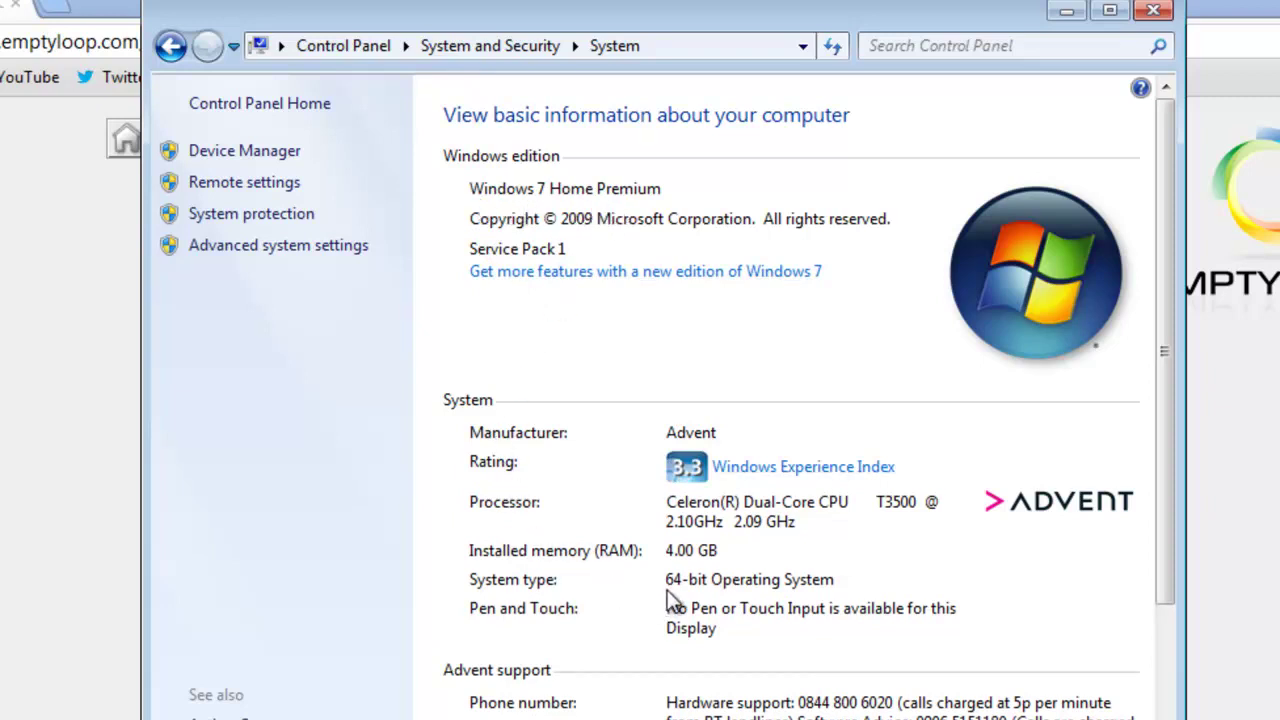
pyautogui.click(1150, 10)
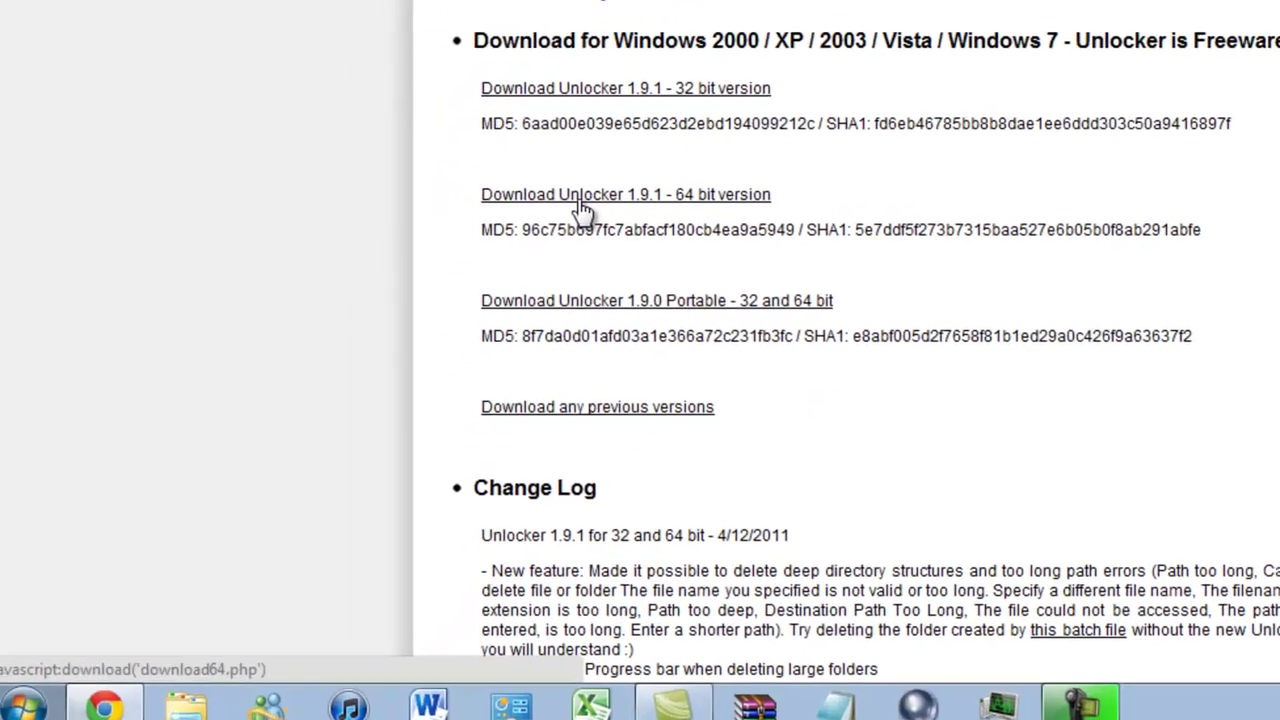
# Download the 'Unlocker 1.9.1 - 64 bit version' installer
pyautogui.click(358, 458)
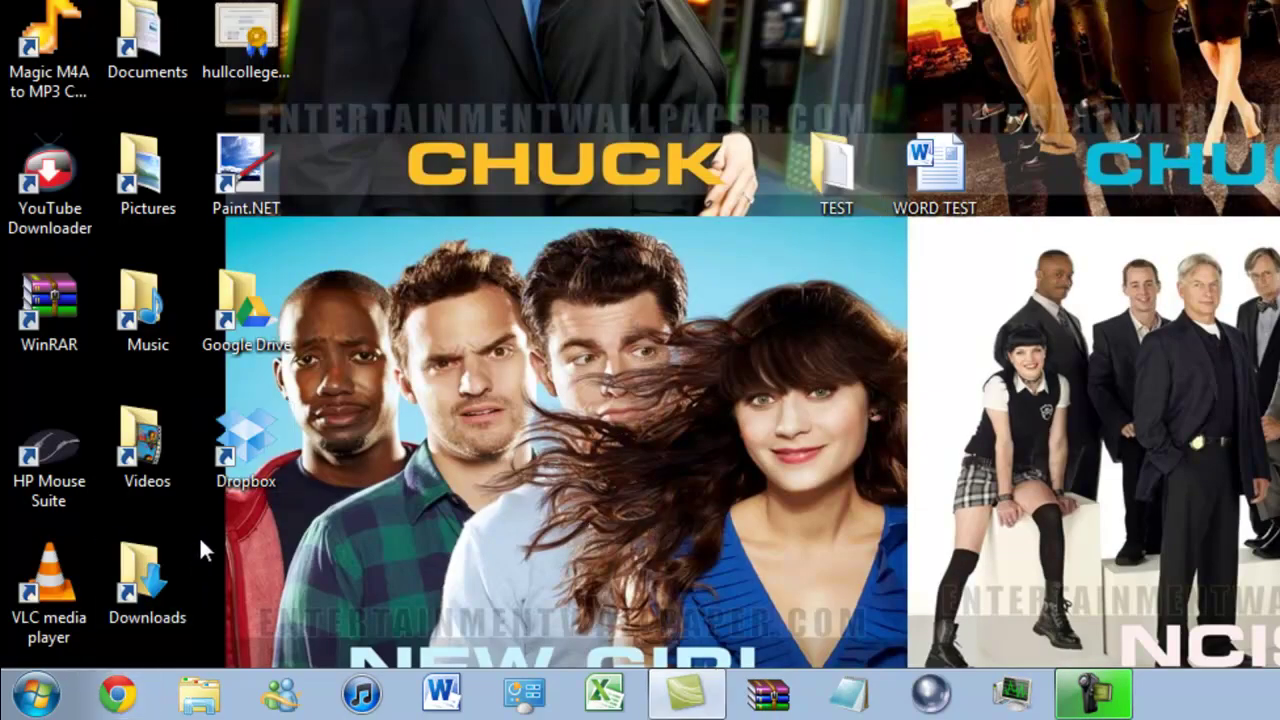
# Open the Downloads folder and launch the Unlocker1.9.1-x64 installer
pyautogui.doubleClick(147, 580)
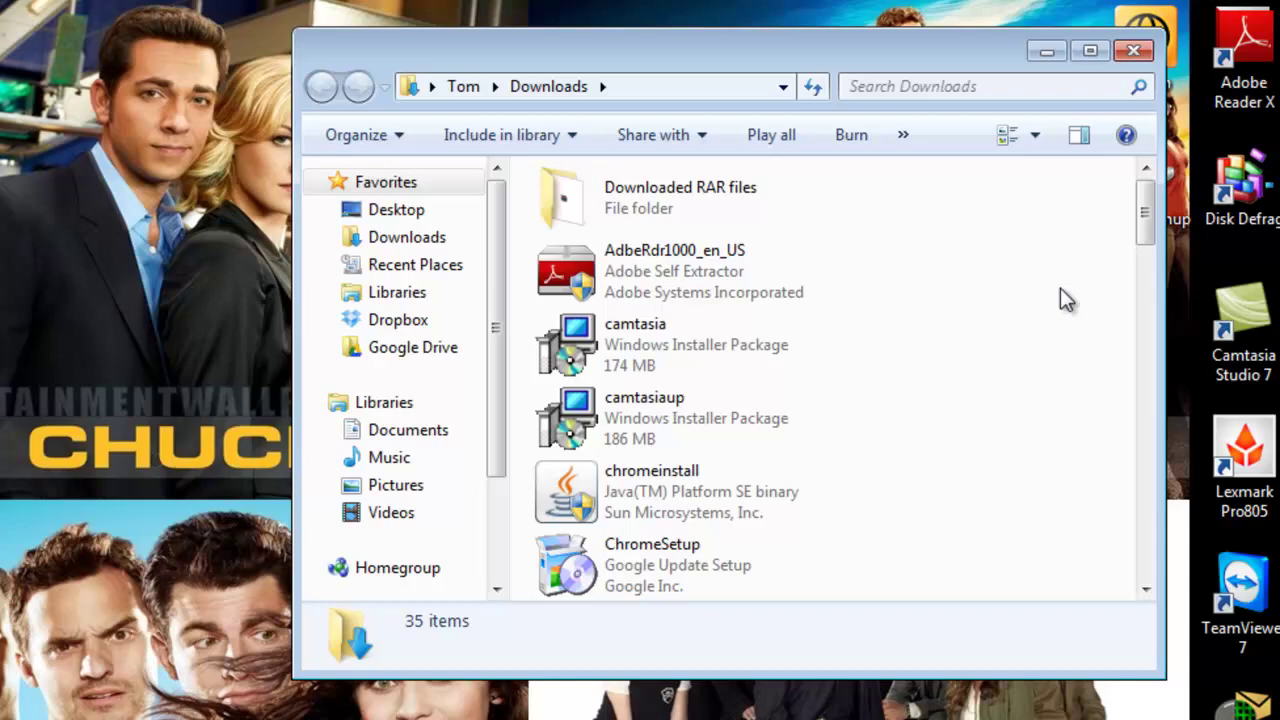
pyautogui.moveTo(1194, 194); pyautogui.dragTo(1197, 265)
pyautogui.moveTo(1143, 307); pyautogui.dragTo(1136, 587)
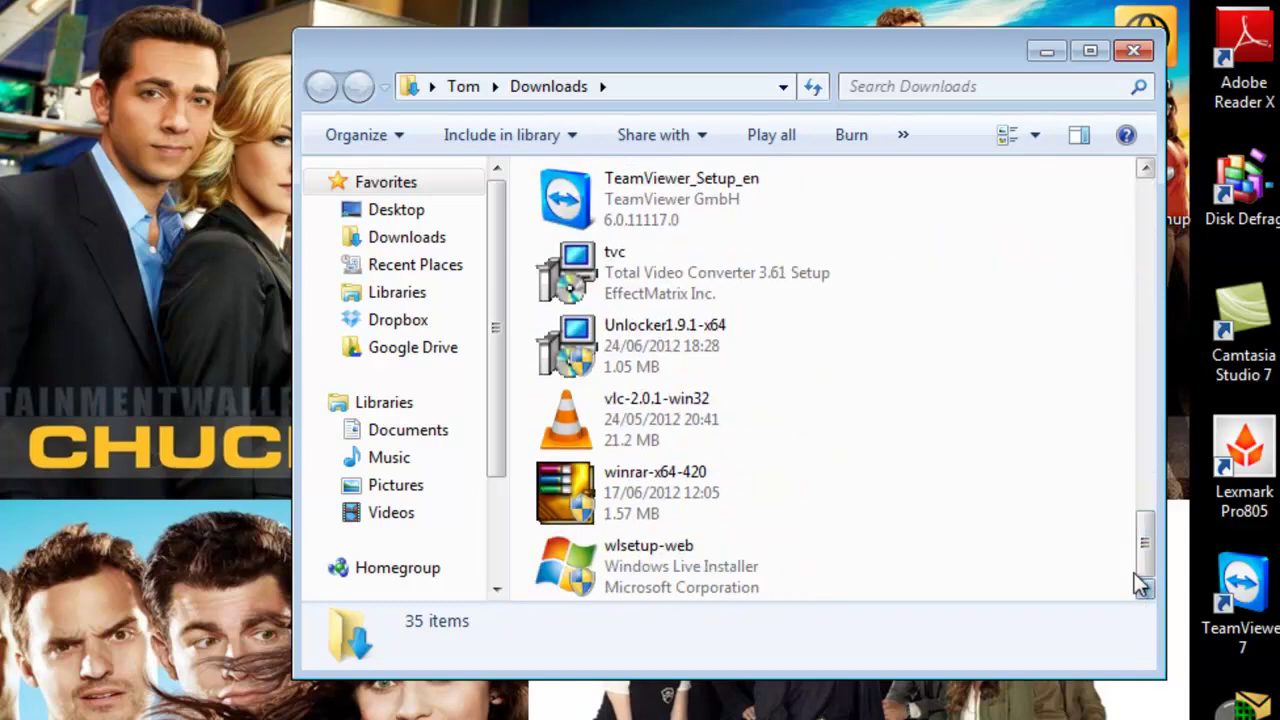
pyautogui.click(680, 352)
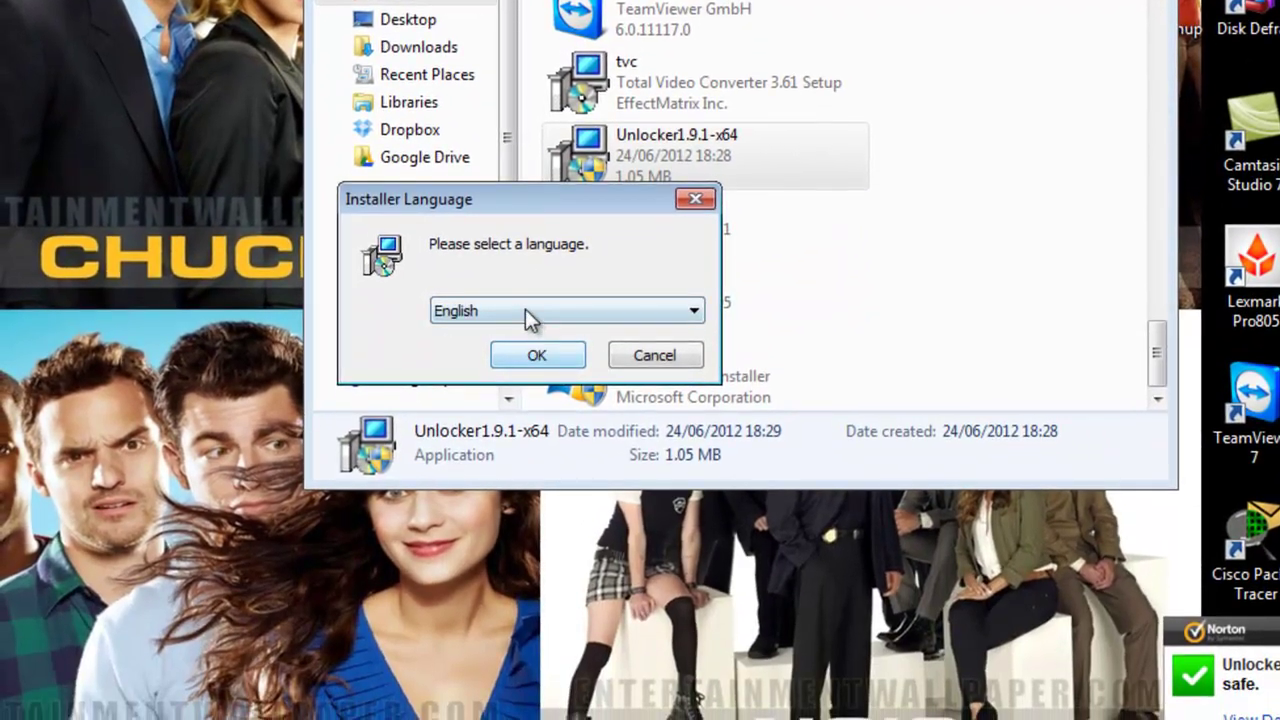
# Keep English as the installer language and start the setup wizard
pyautogui.click(525, 309)
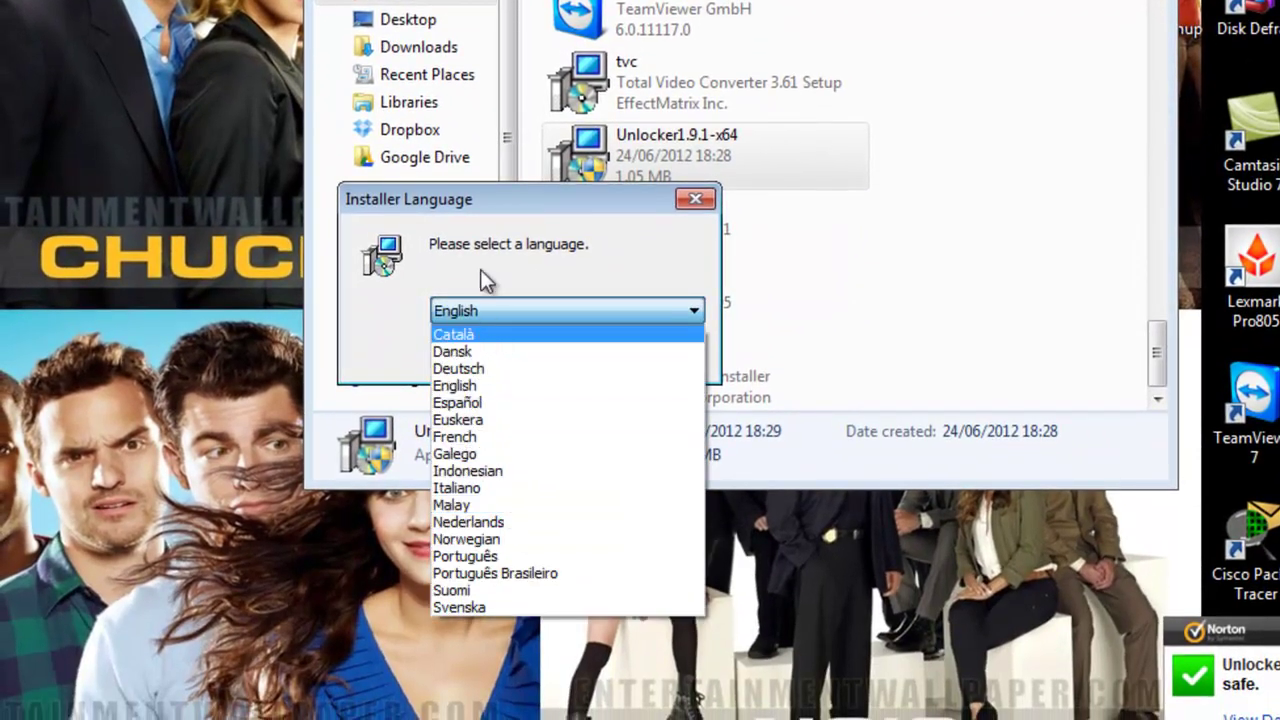
pyautogui.click(476, 312)
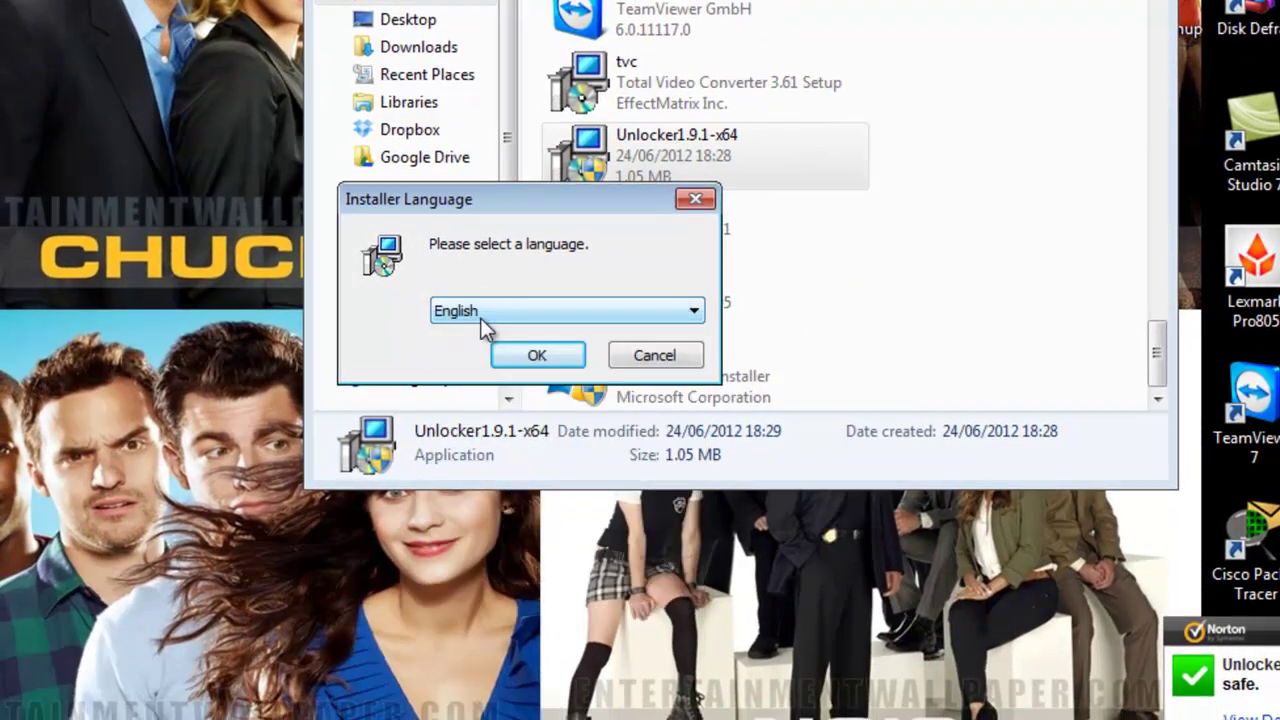
pyautogui.click(527, 355)
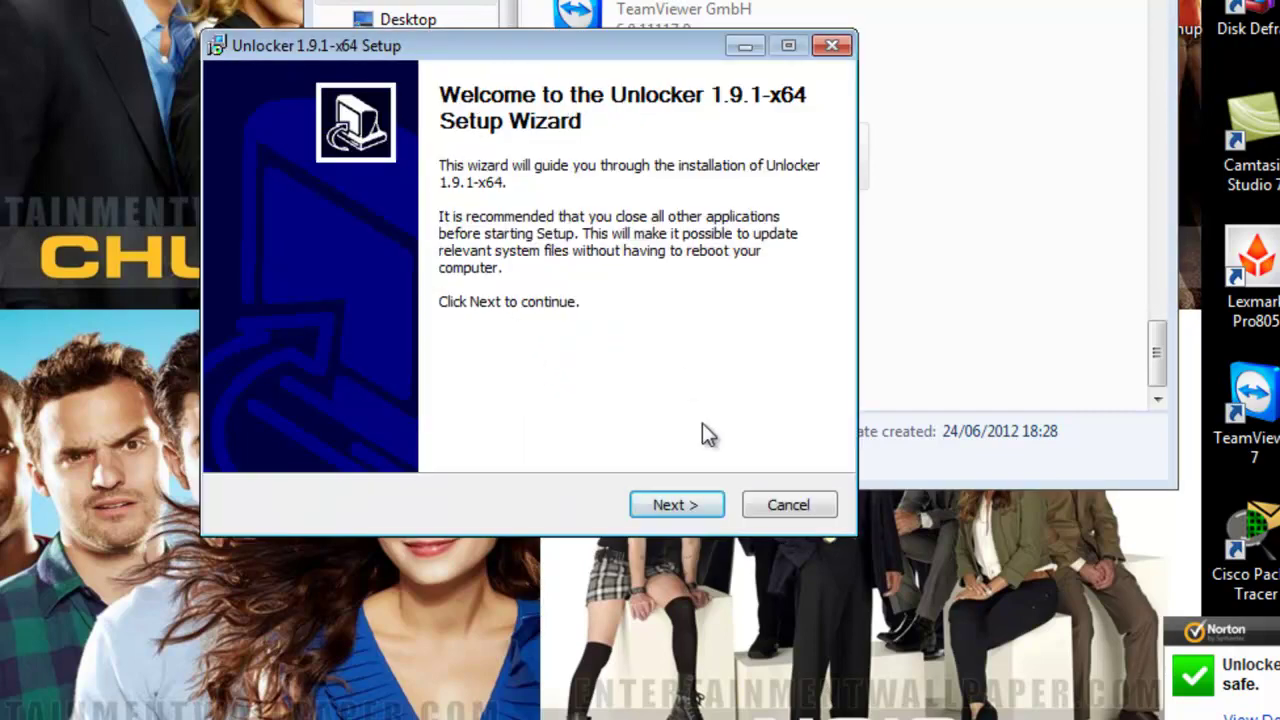
# Accept the licence, skip the Babylon toolbar, and install to the default C:\Program Files\Unlocker folder
pyautogui.click(697, 503)
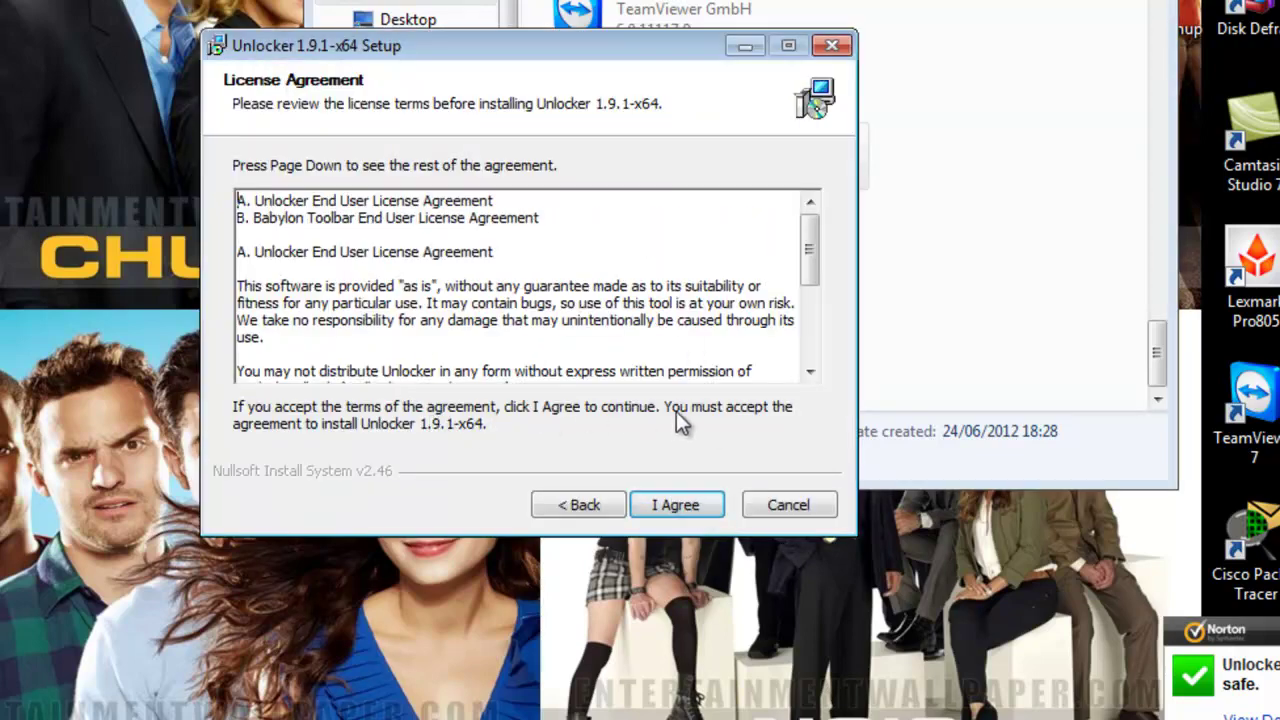
pyautogui.click(665, 508)
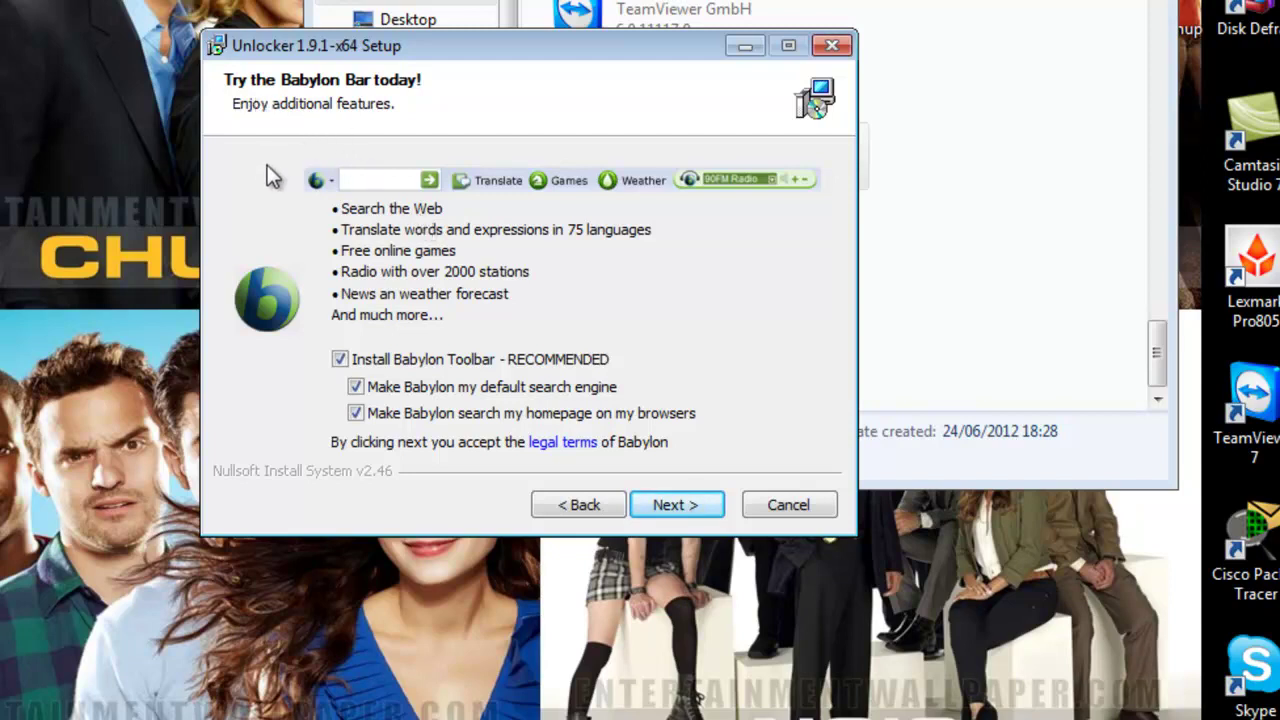
pyautogui.click(343, 360)
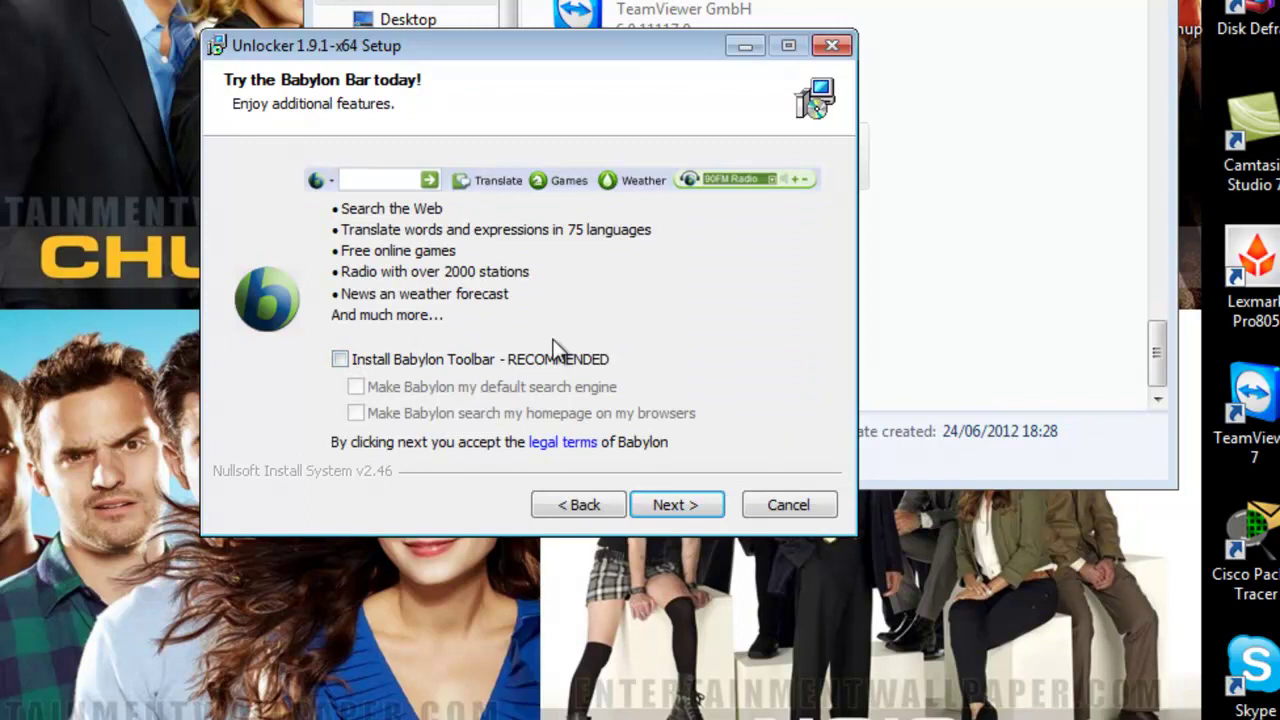
pyautogui.click(668, 510)
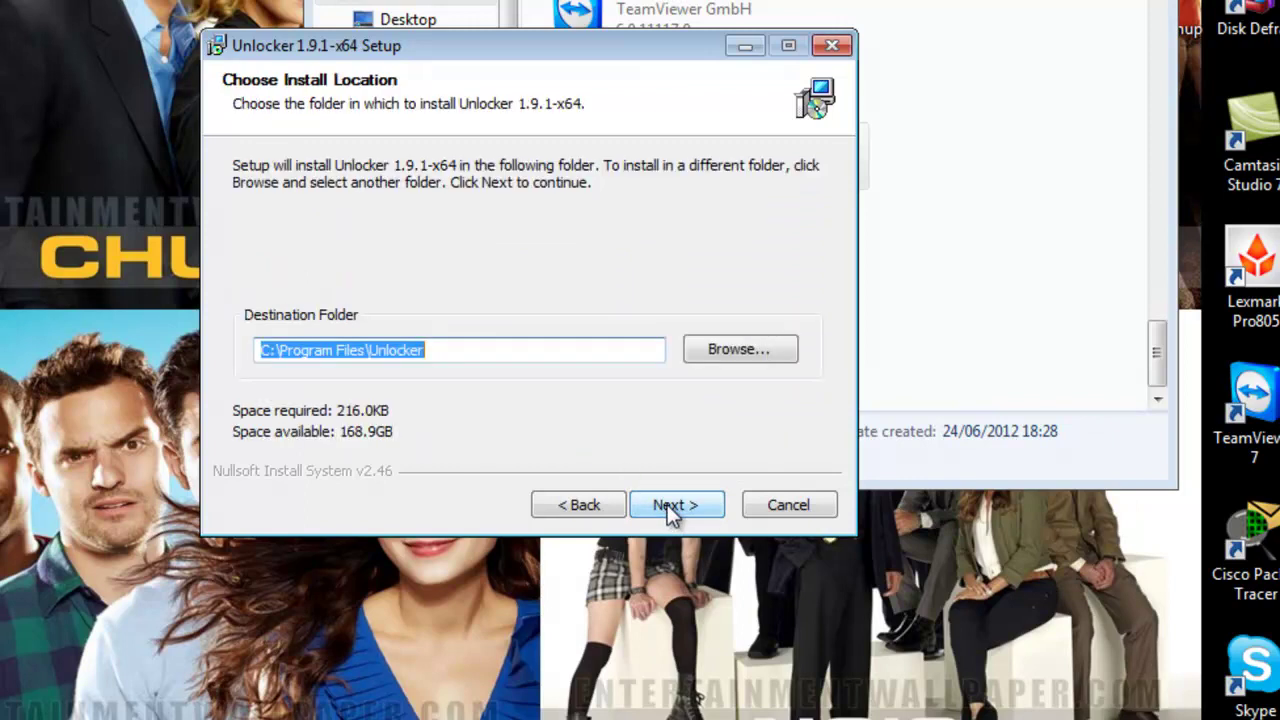
pyautogui.click(664, 505)
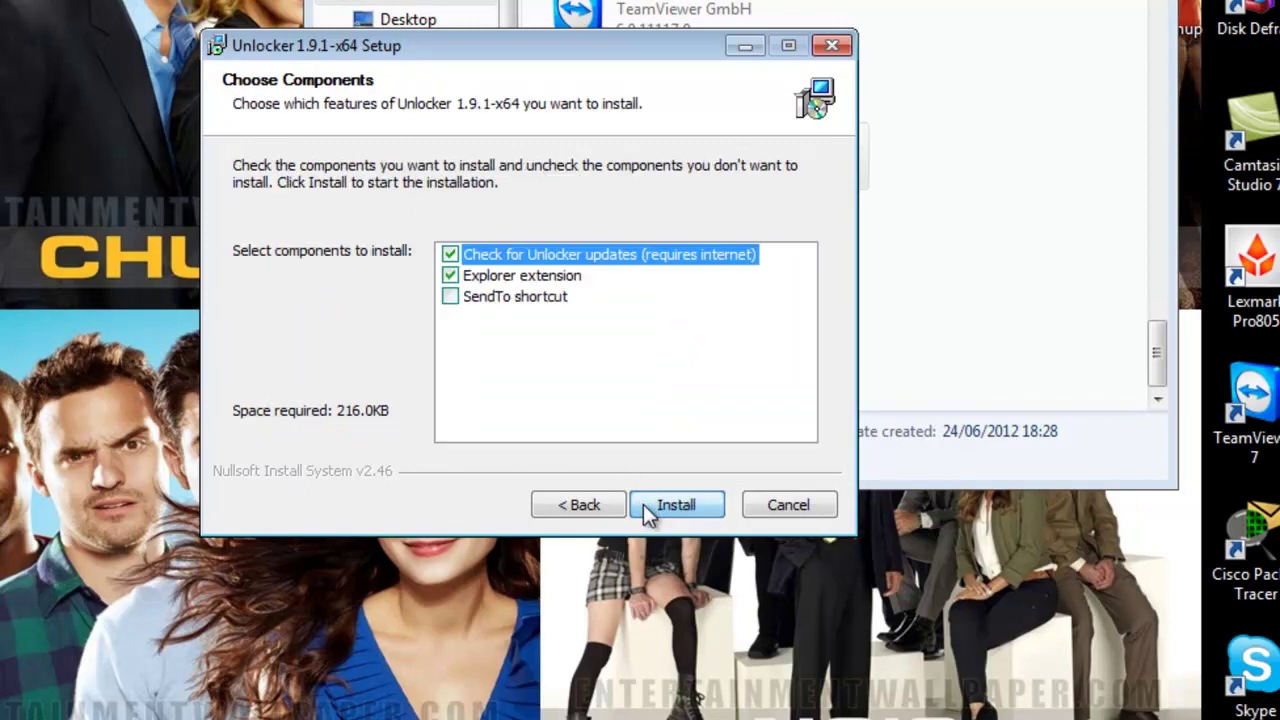
pyautogui.click(648, 506)
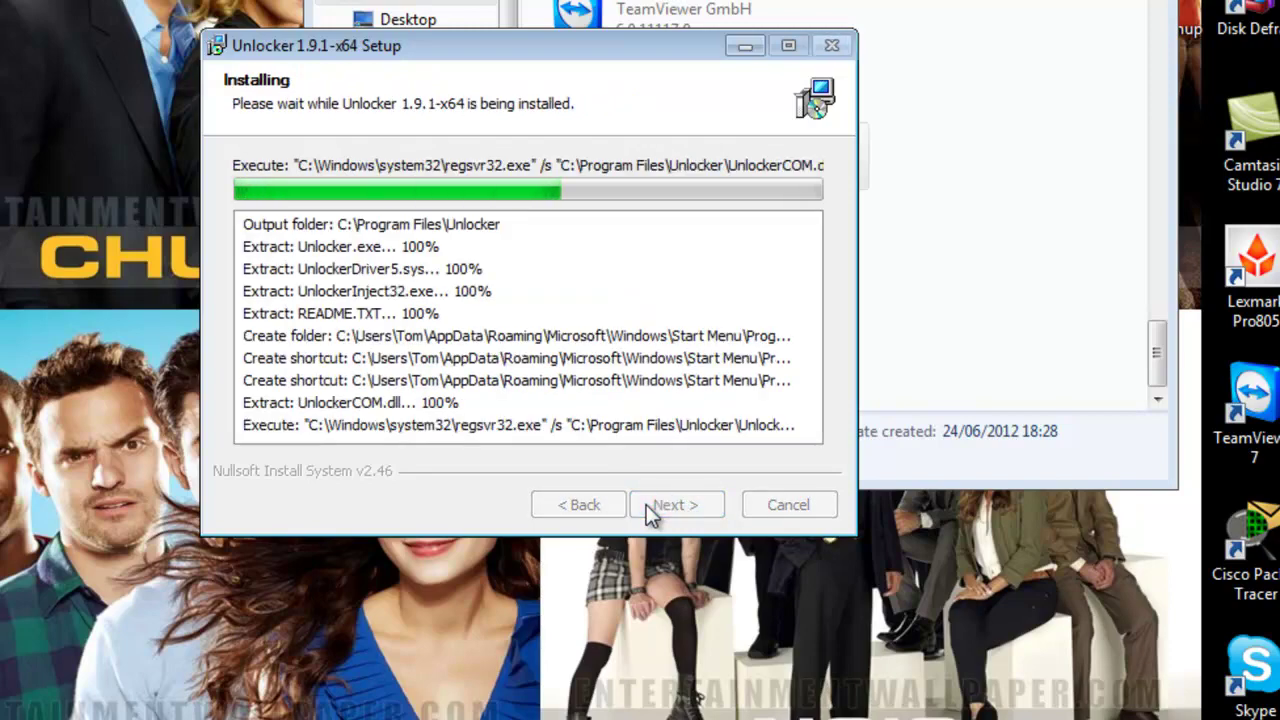
pyautogui.click(648, 505)
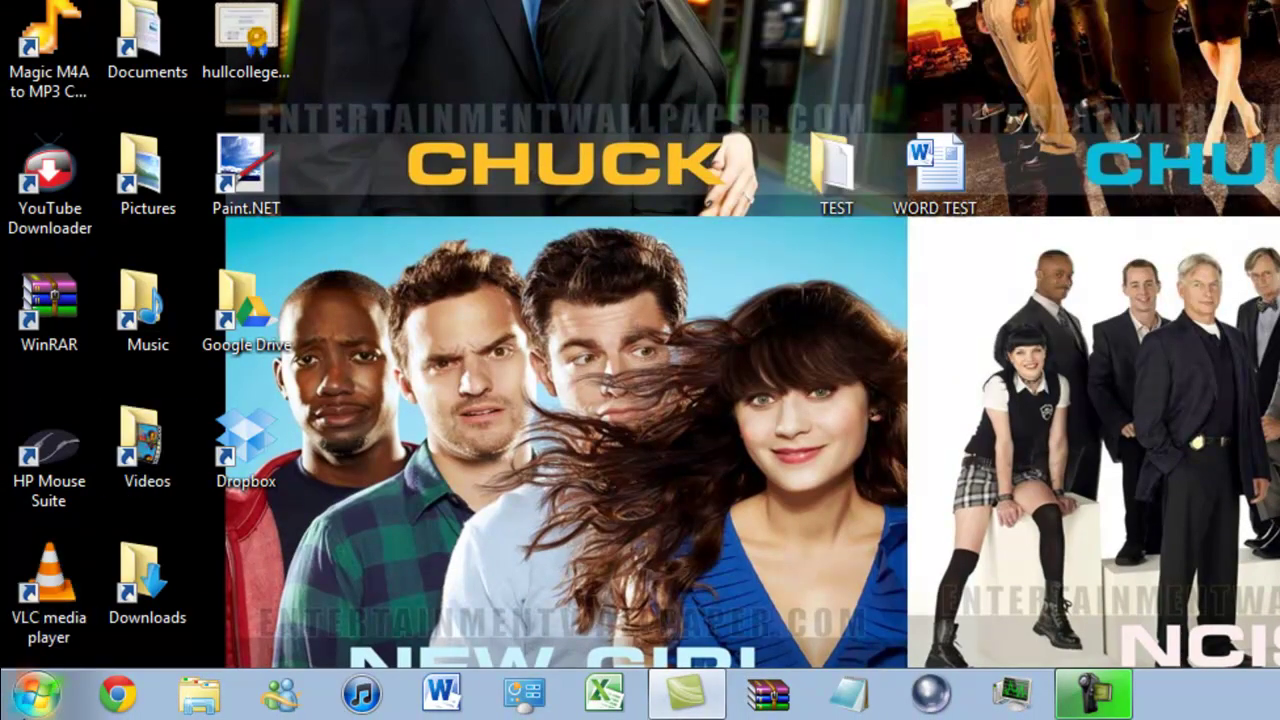
# Copy the Start Unlocker shortcut from All Programs > Unlocker
pyautogui.click(36, 694)
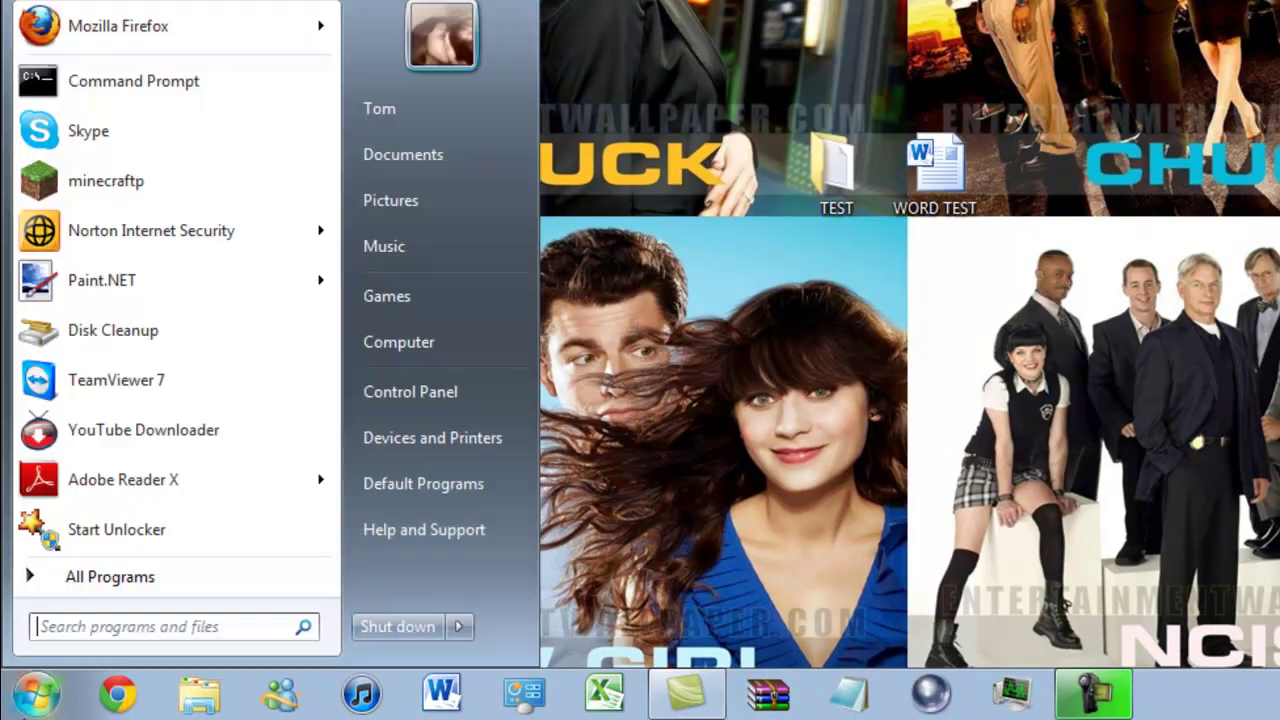
pyautogui.click(105, 578)
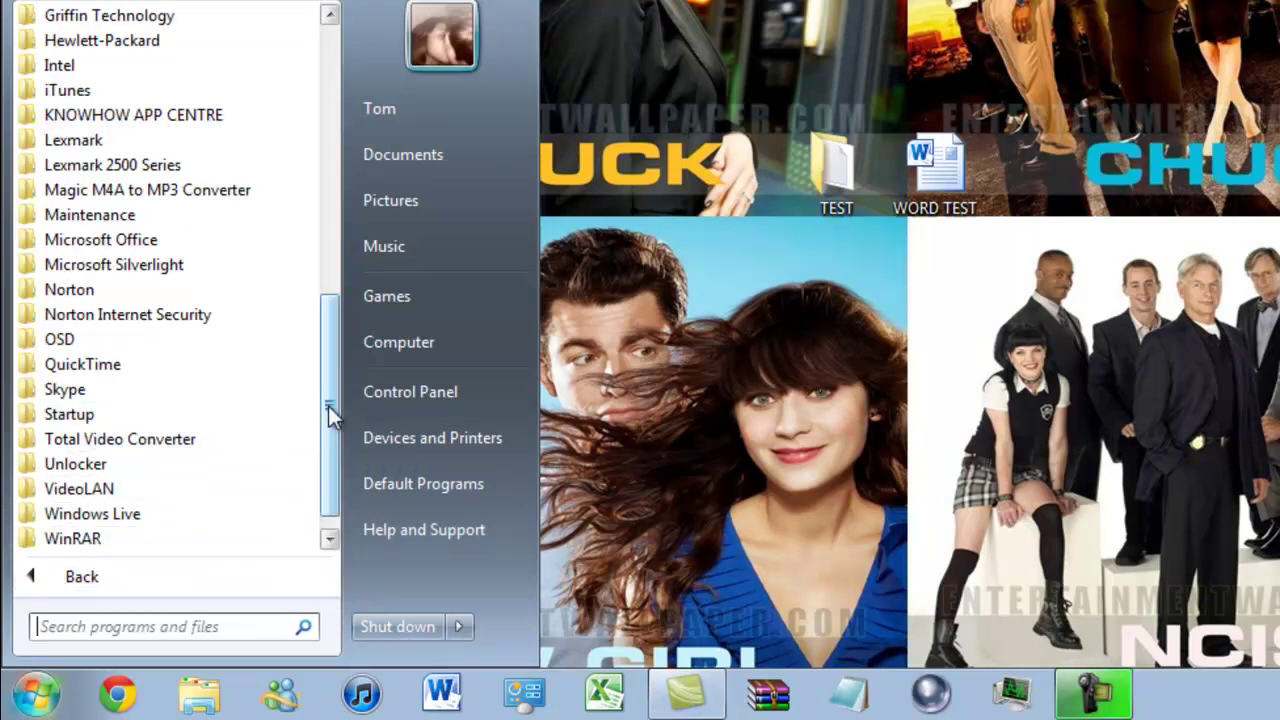
pyautogui.click(139, 463)
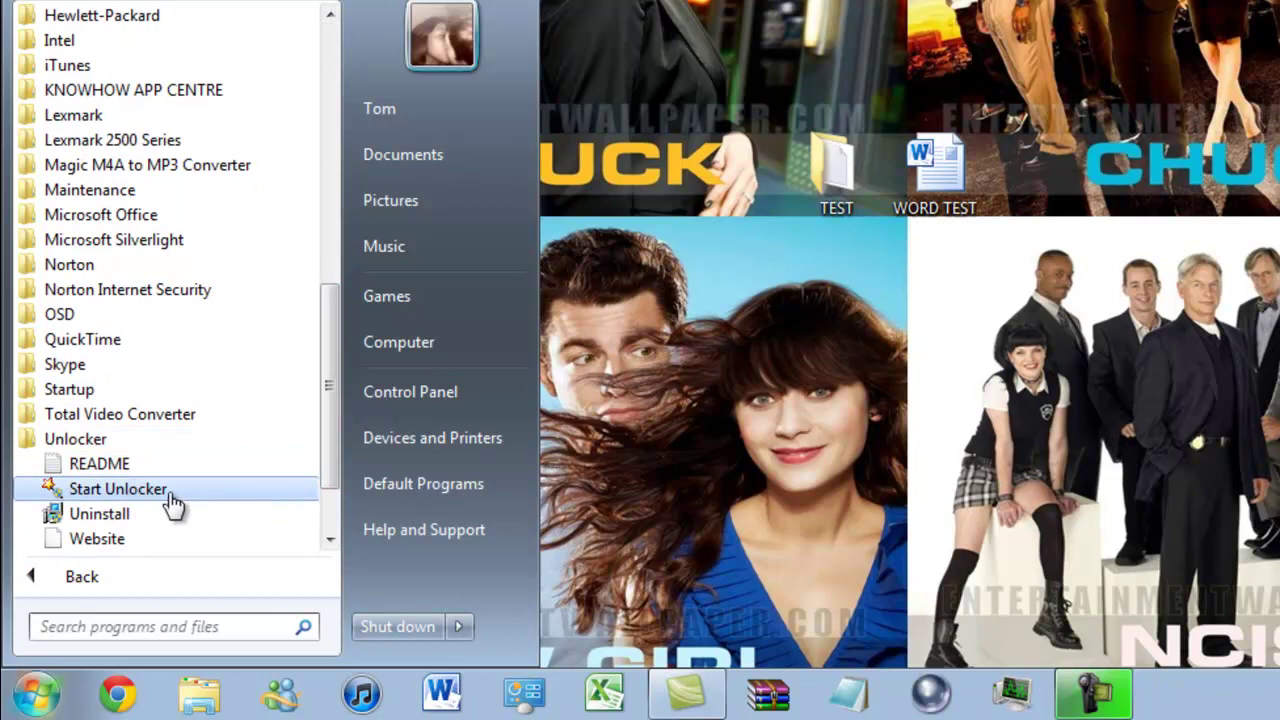
pyautogui.rightClick(176, 492)
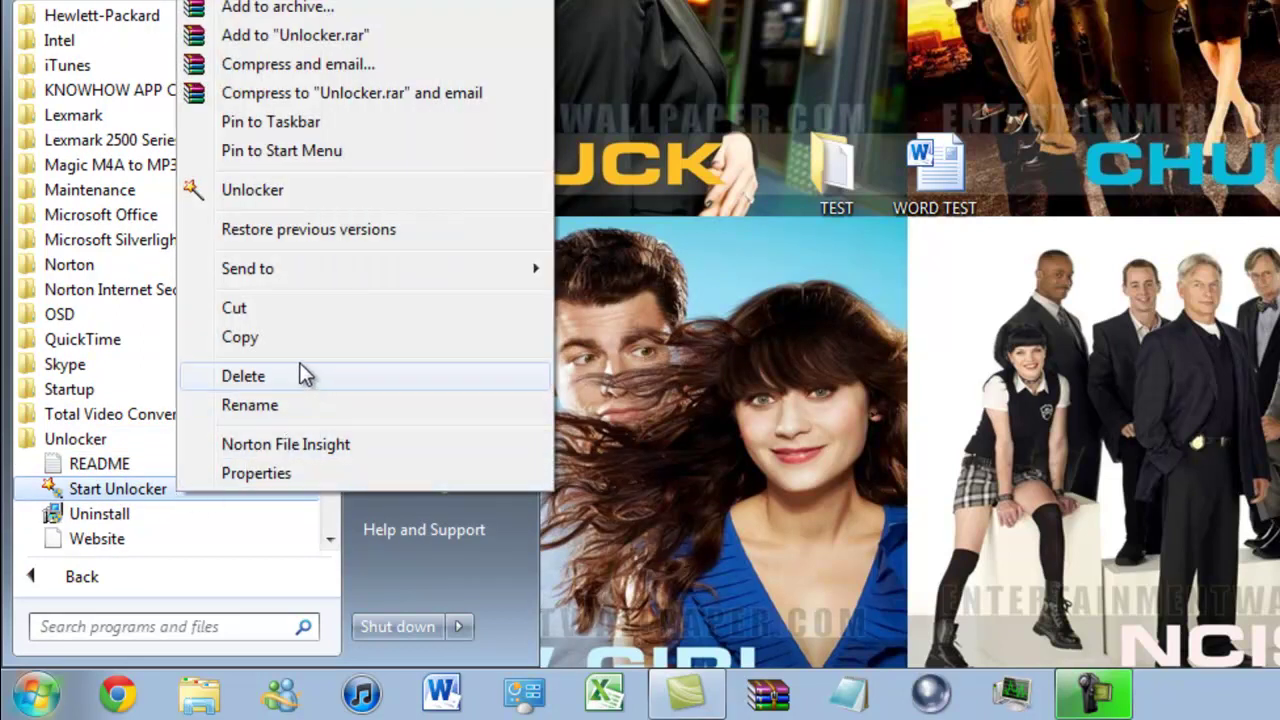
pyautogui.click(280, 340)
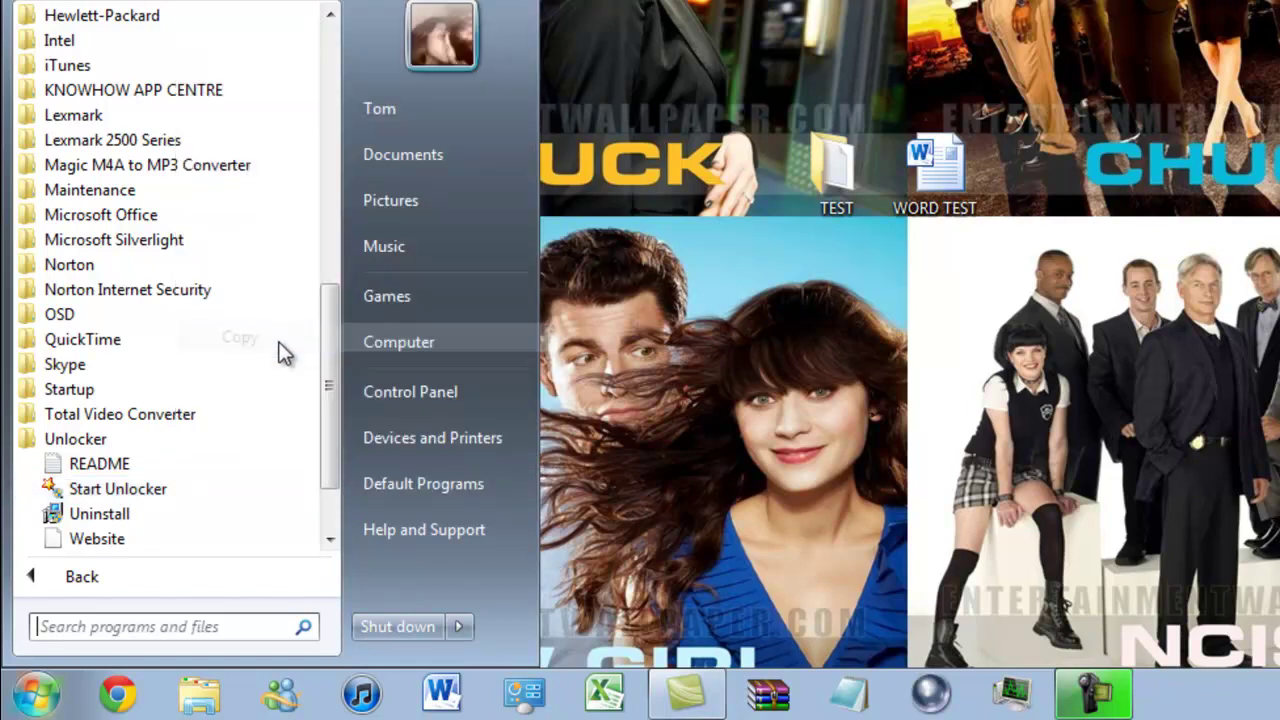
# Paste the Start Unlocker shortcut onto the desktop and move it below the Dropbox icon
pyautogui.click(772, 403)
pyautogui.rightClick(772, 403)
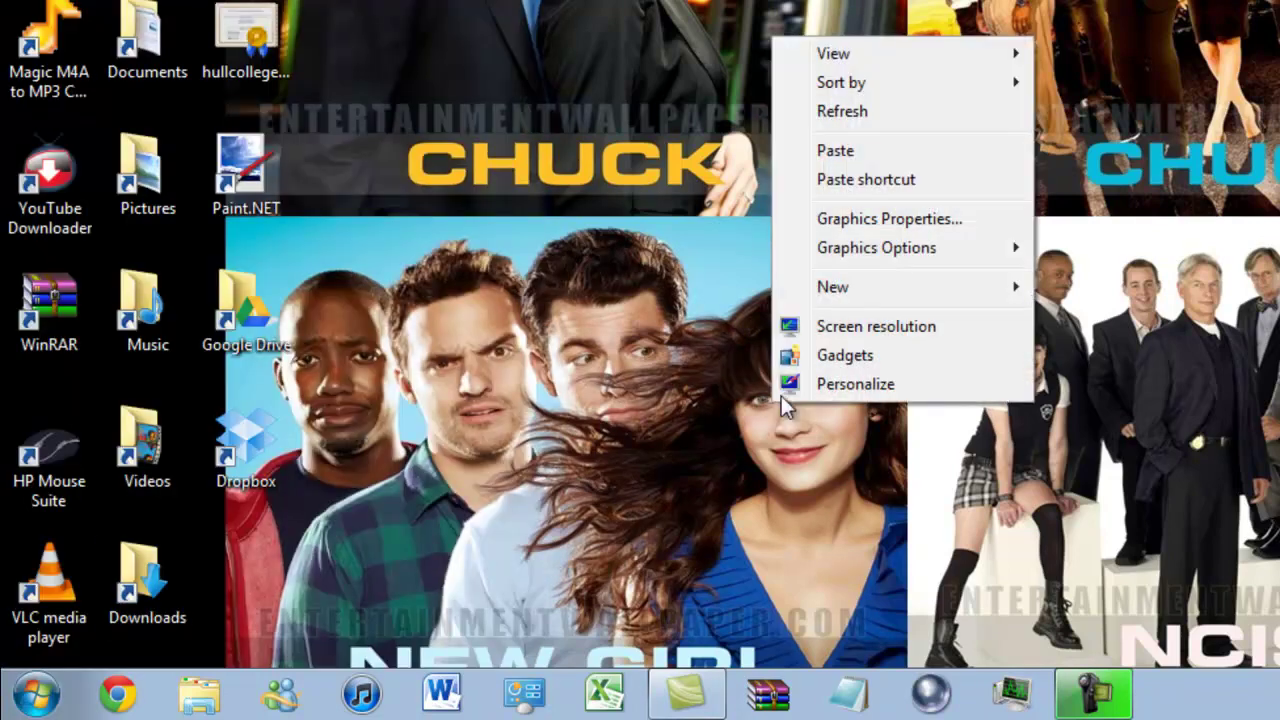
pyautogui.click(853, 180)
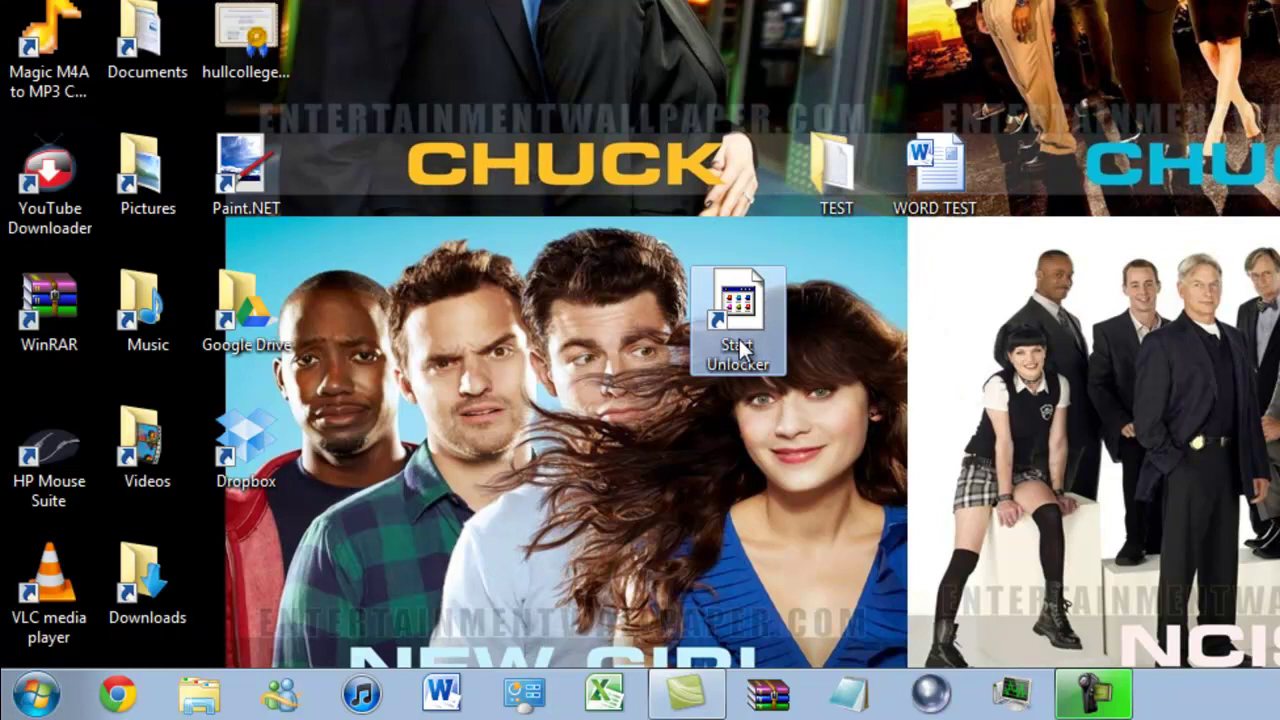
pyautogui.moveTo(736, 332); pyautogui.dragTo(272, 588)
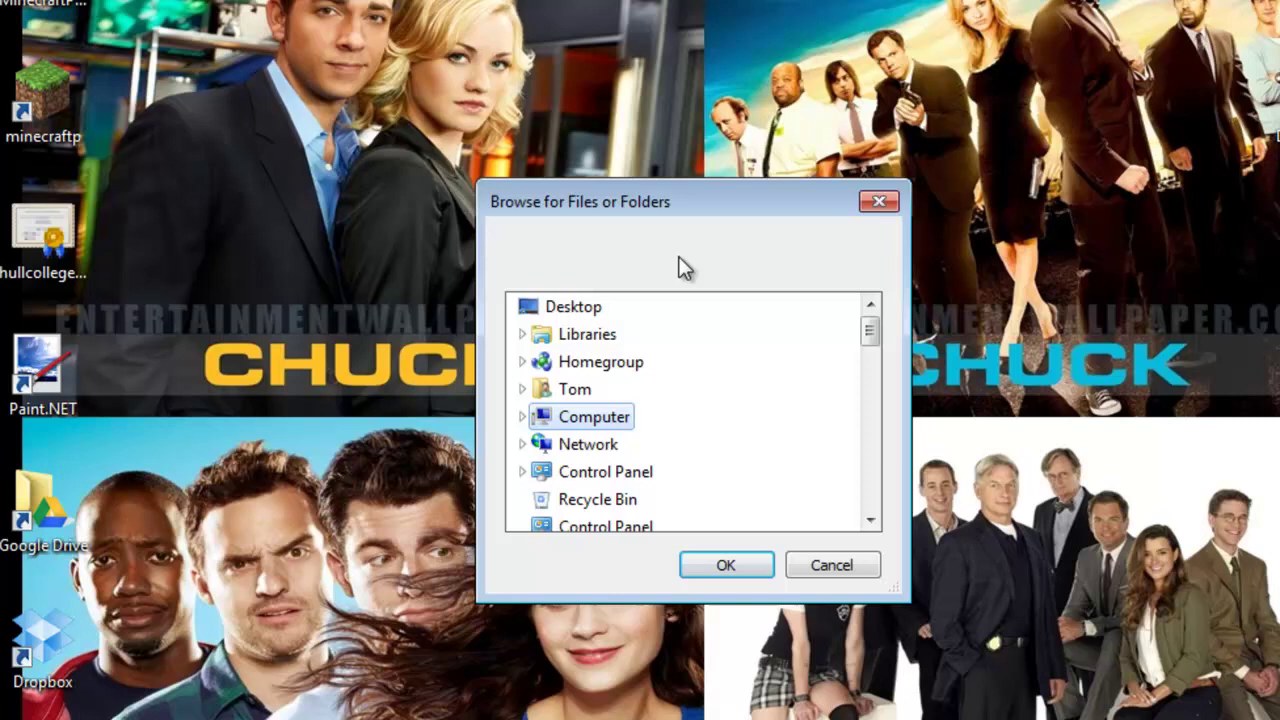
# Pick the TEST folder on the Desktop as Unlocker's target and confirm it
pyautogui.click(566, 308)
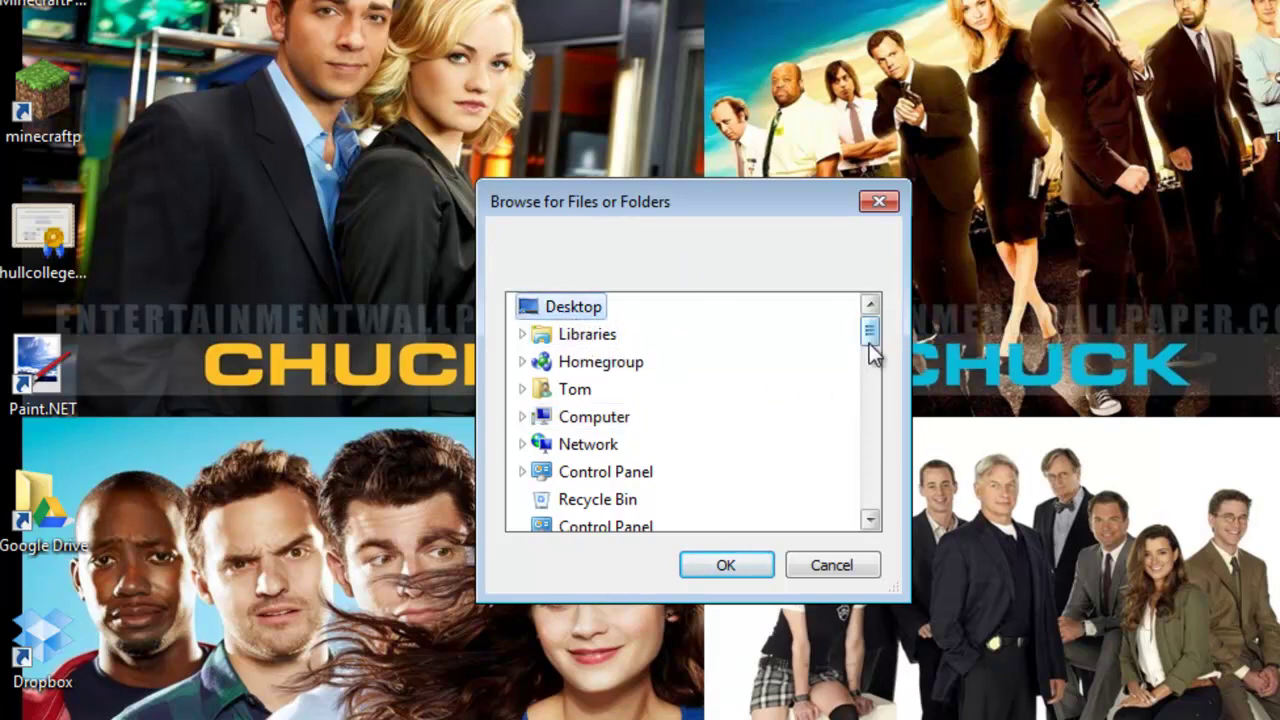
pyautogui.moveTo(869, 343); pyautogui.dragTo(839, 433)
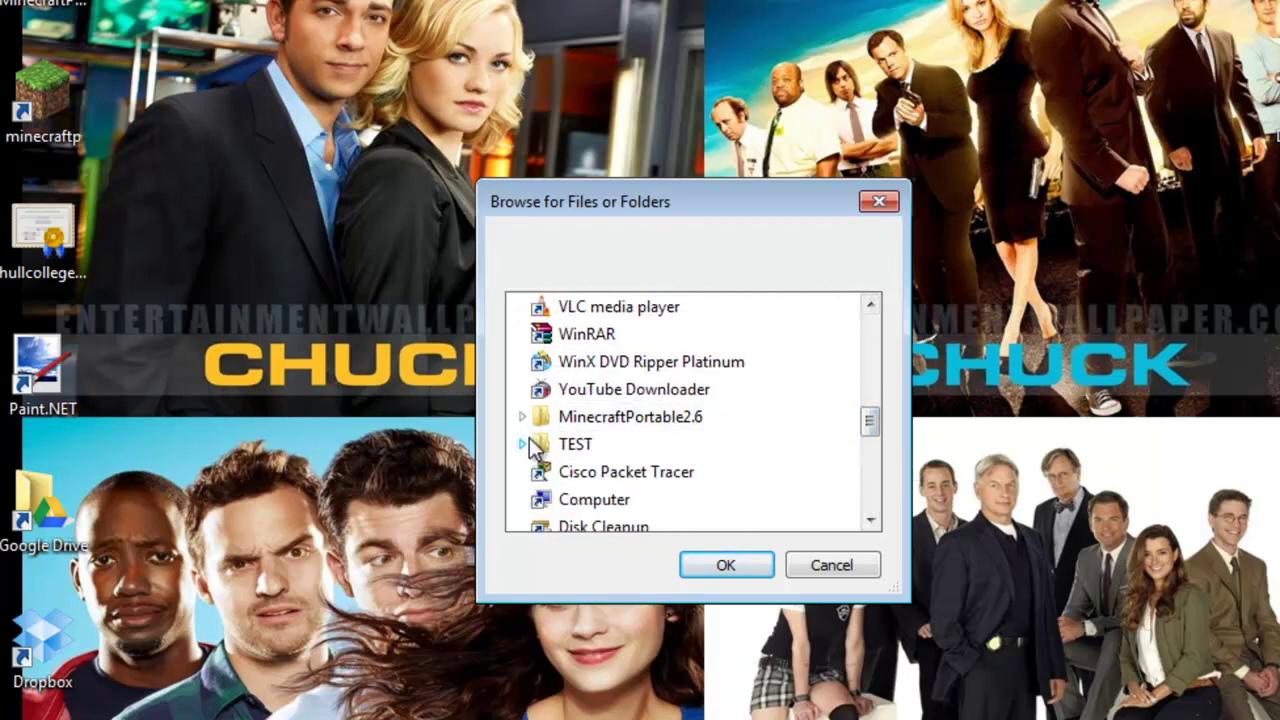
pyautogui.click(560, 448)
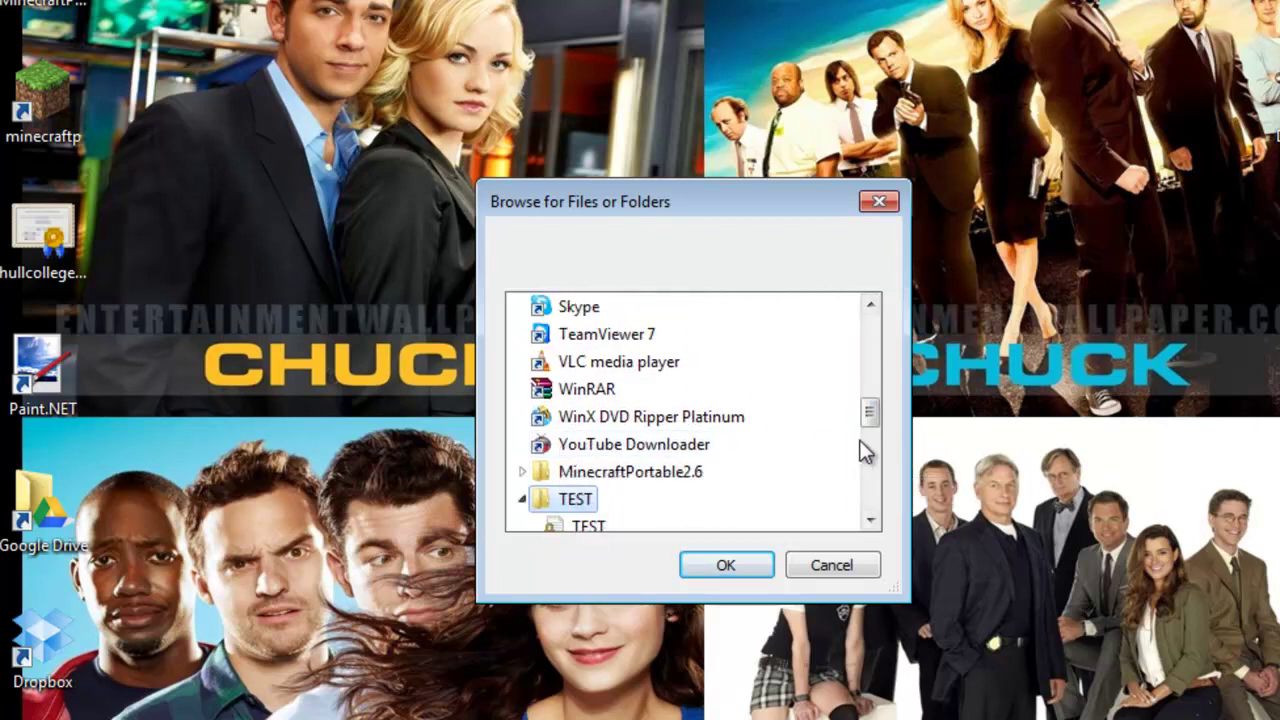
pyautogui.moveTo(869, 429); pyautogui.dragTo(869, 434)
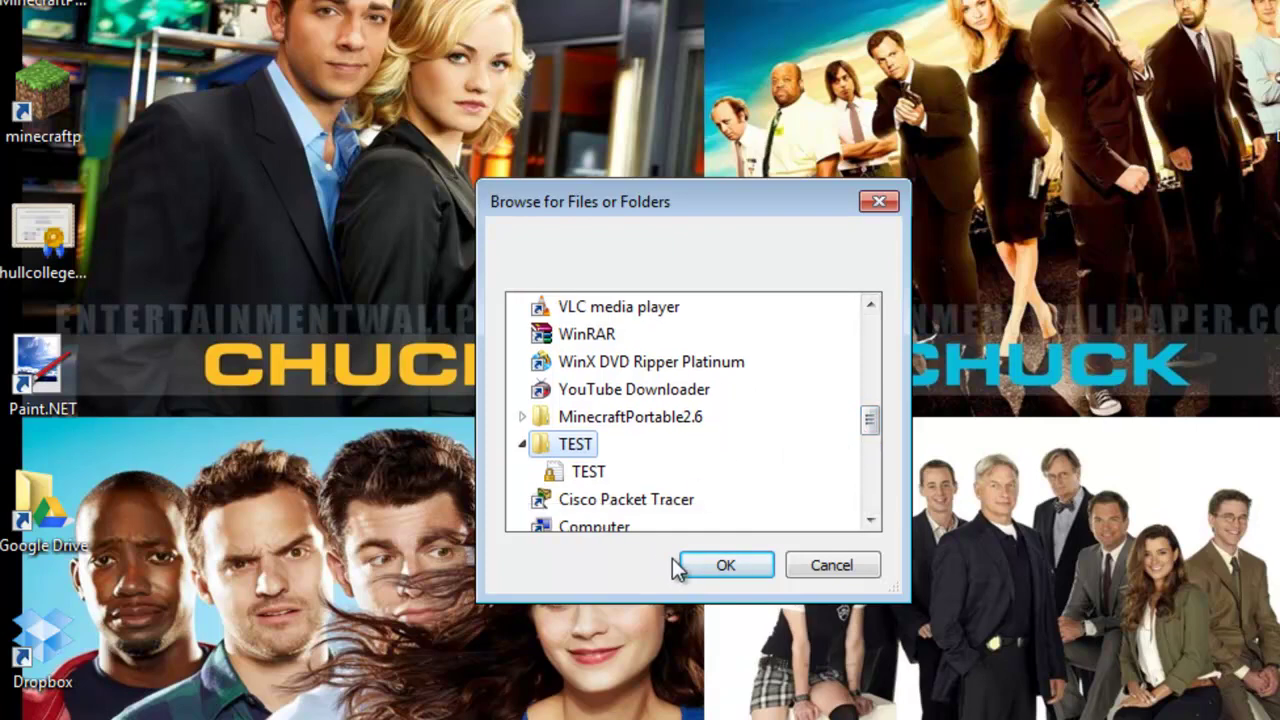
pyautogui.click(702, 570)
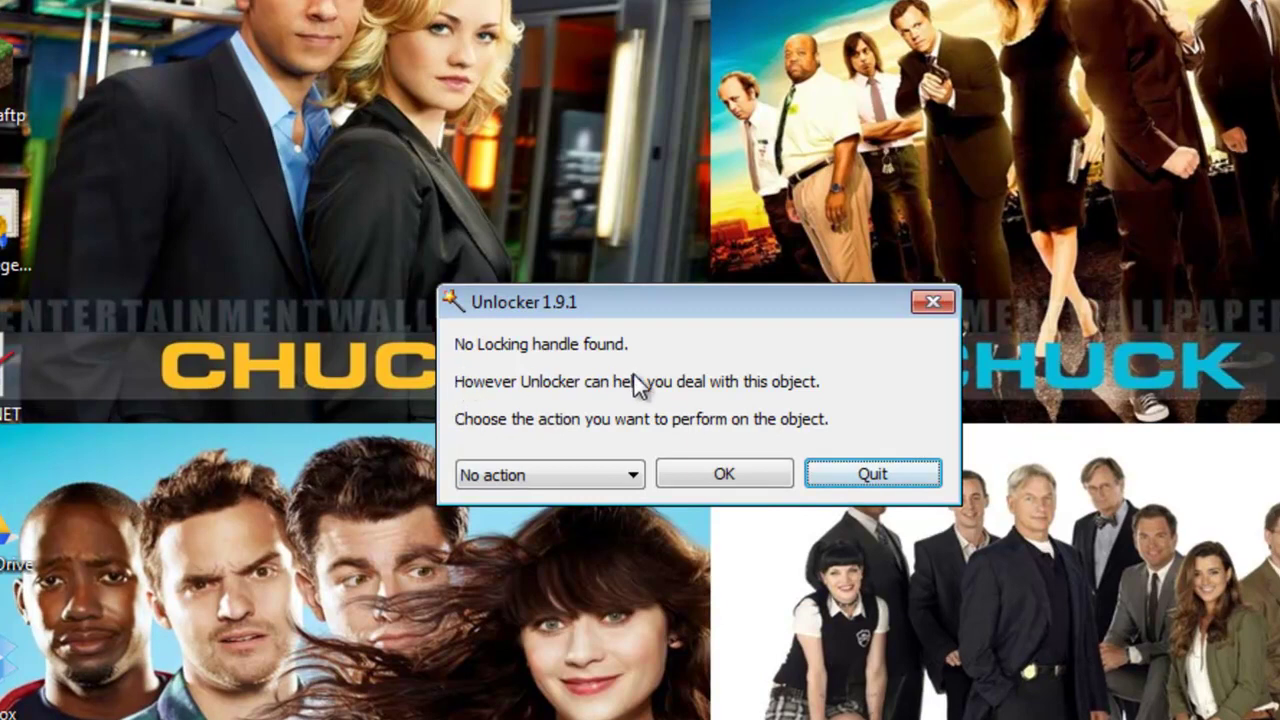
# Delete the TEST folder with Unlocker's Delete action and dismiss the success message
pyautogui.click(626, 475)
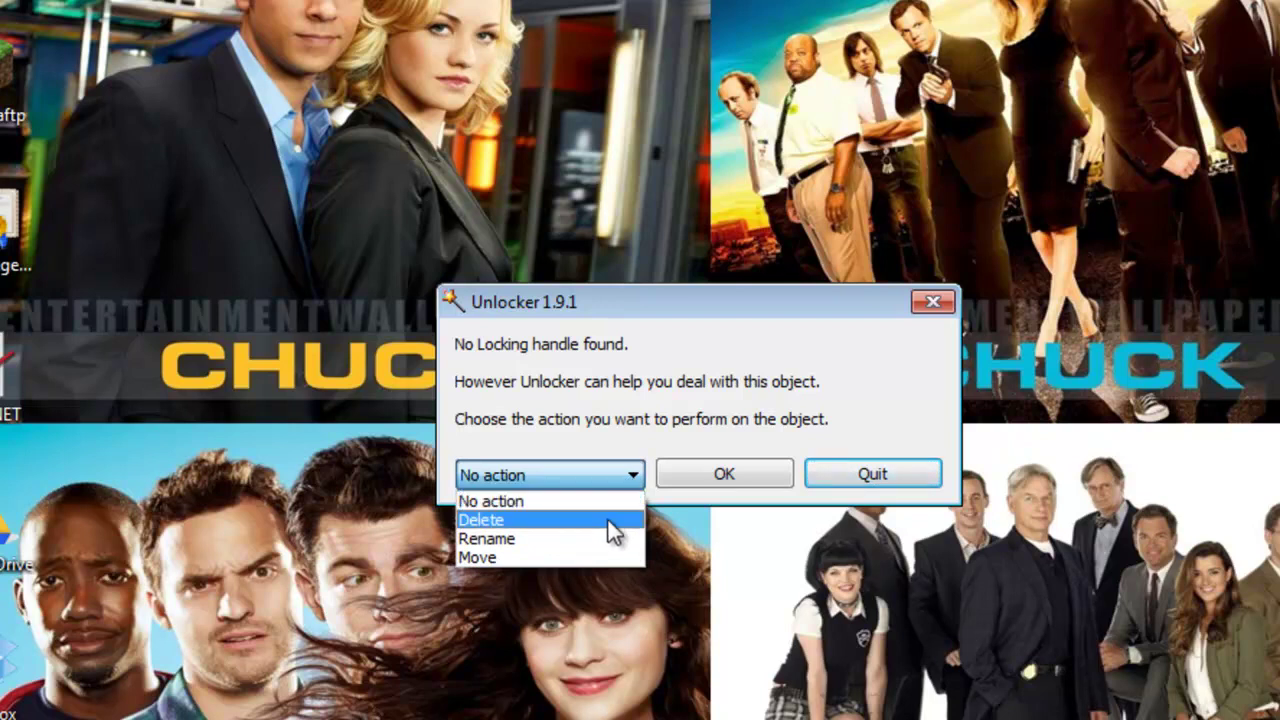
pyautogui.click(608, 520)
pyautogui.click(713, 485)
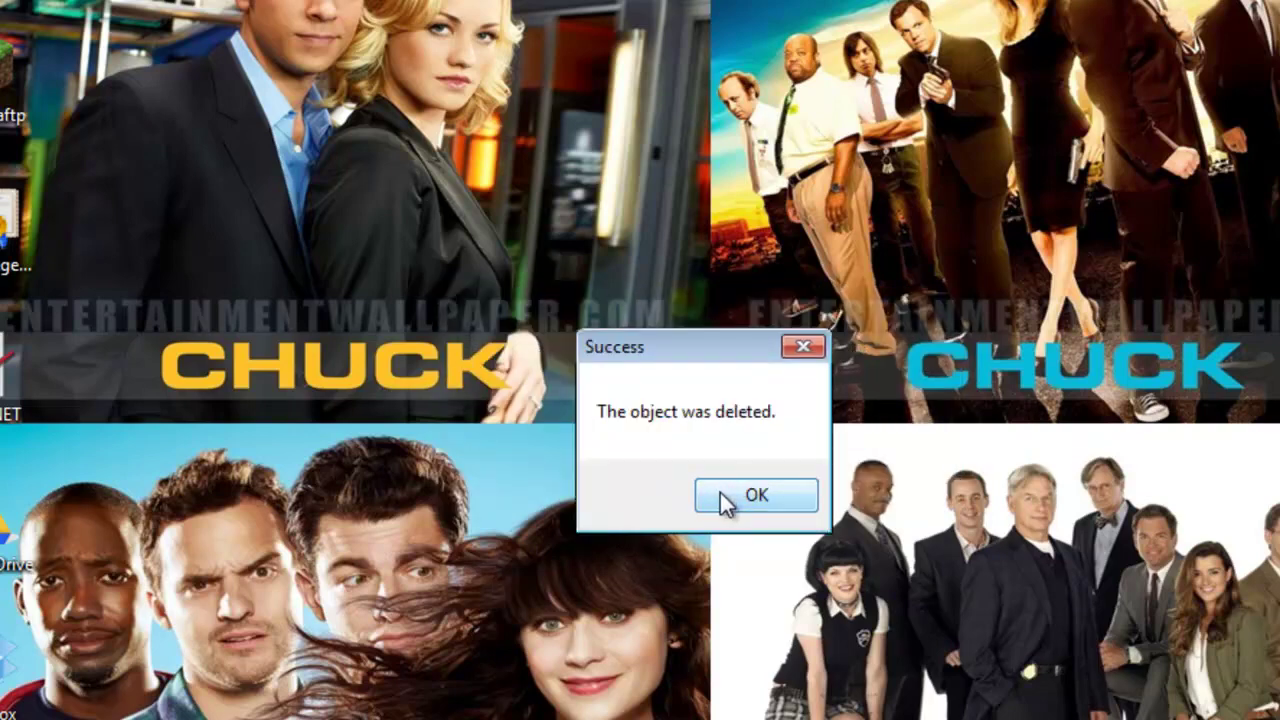
pyautogui.click(720, 492)
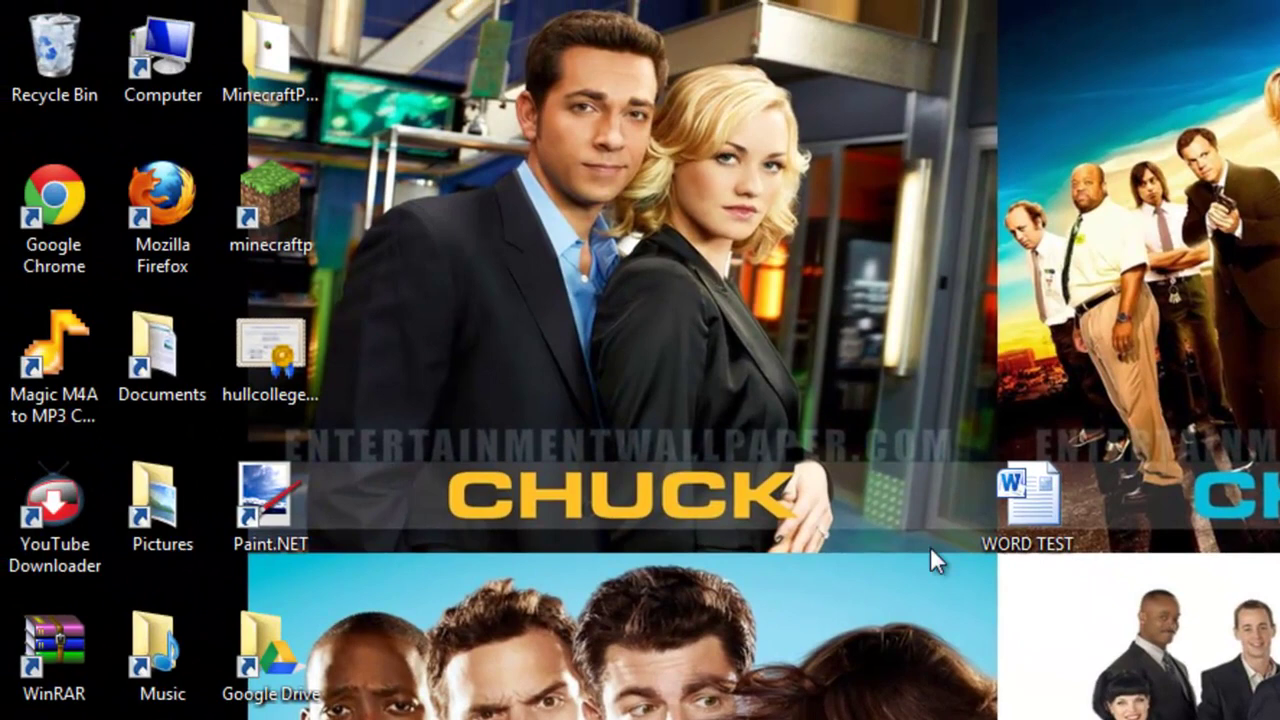
# Check the Recycle Bin contains TEST, close it, and try opening WORD TEST
pyautogui.doubleClick(45, 60)
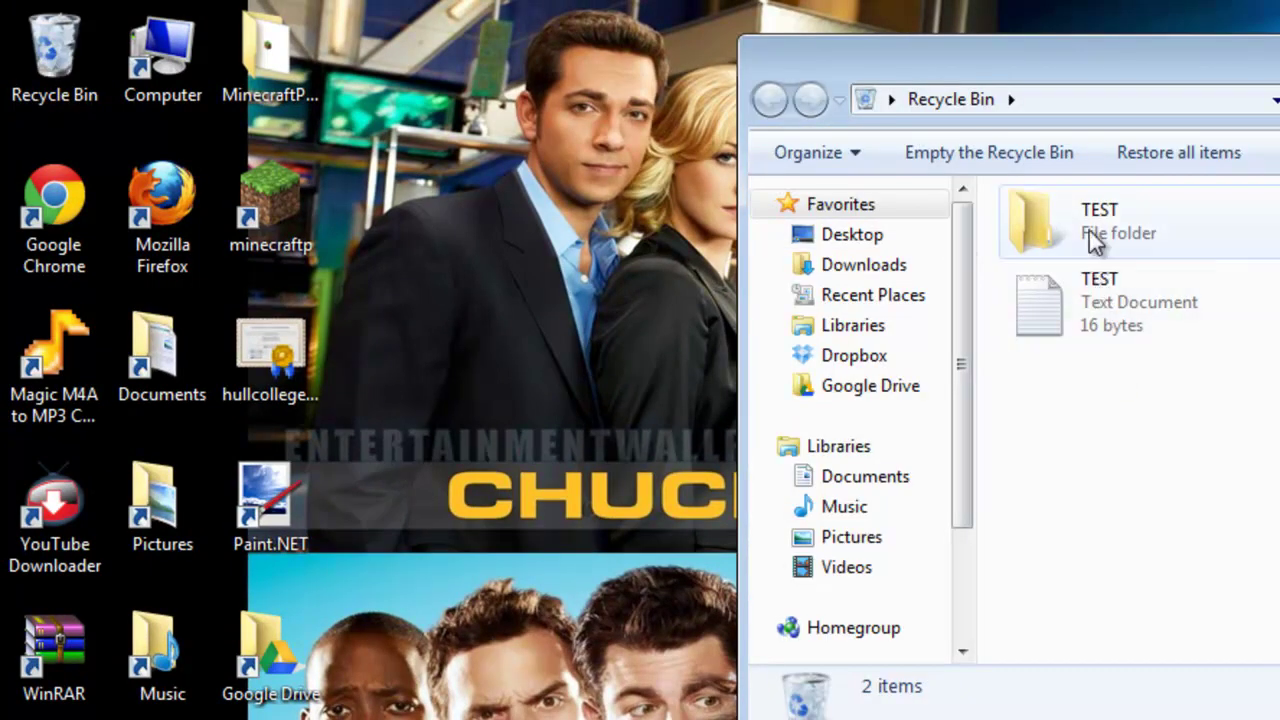
pyautogui.hotkey('alt', 'F4')
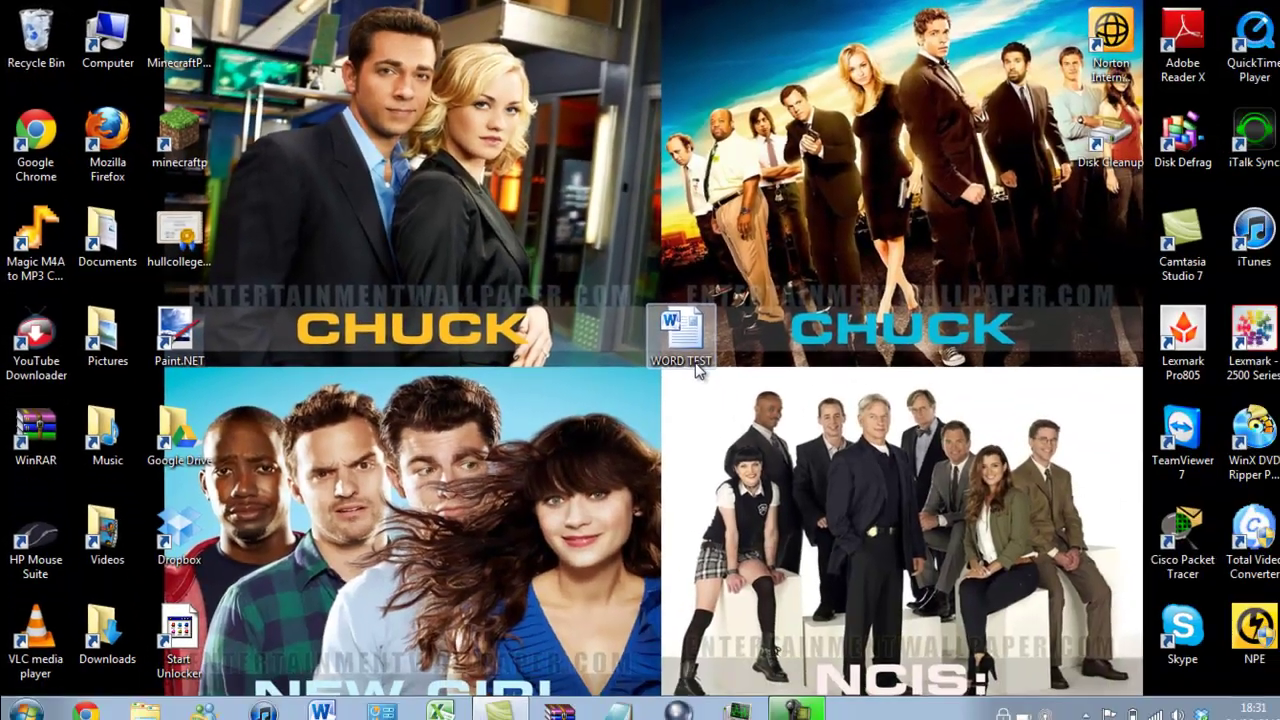
pyautogui.doubleClick(697, 368)
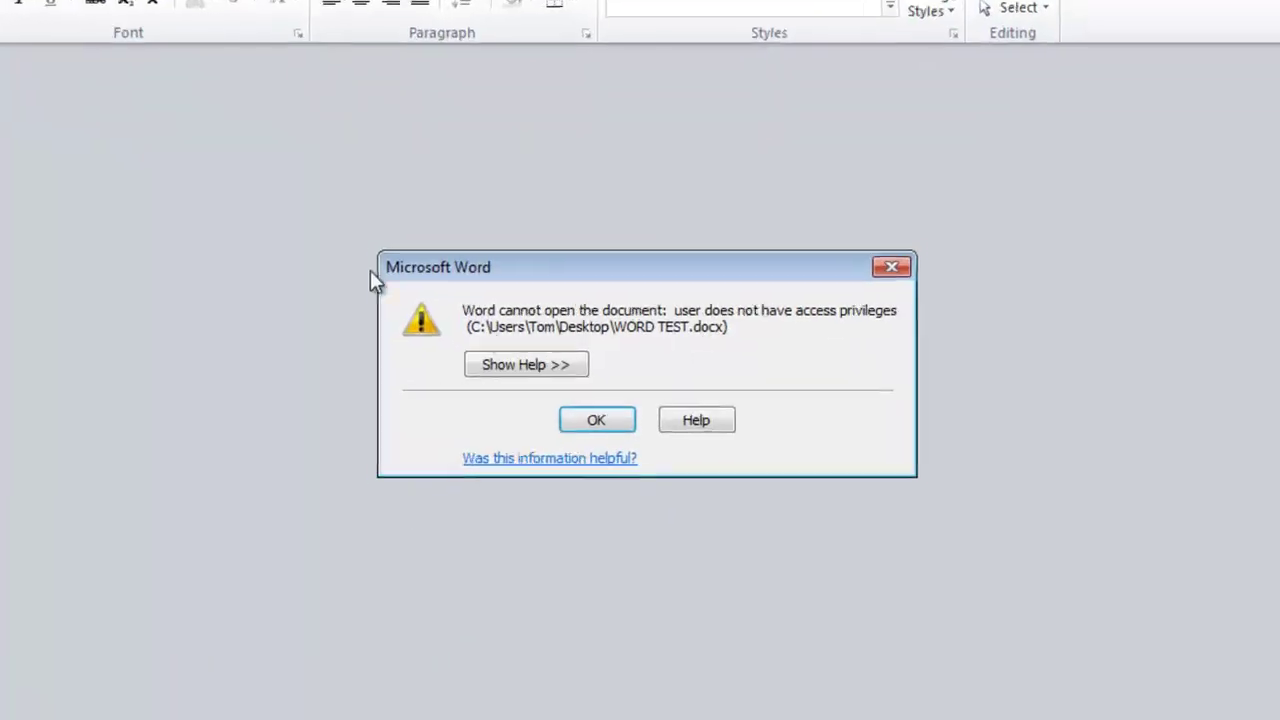
pyautogui.click(584, 424)
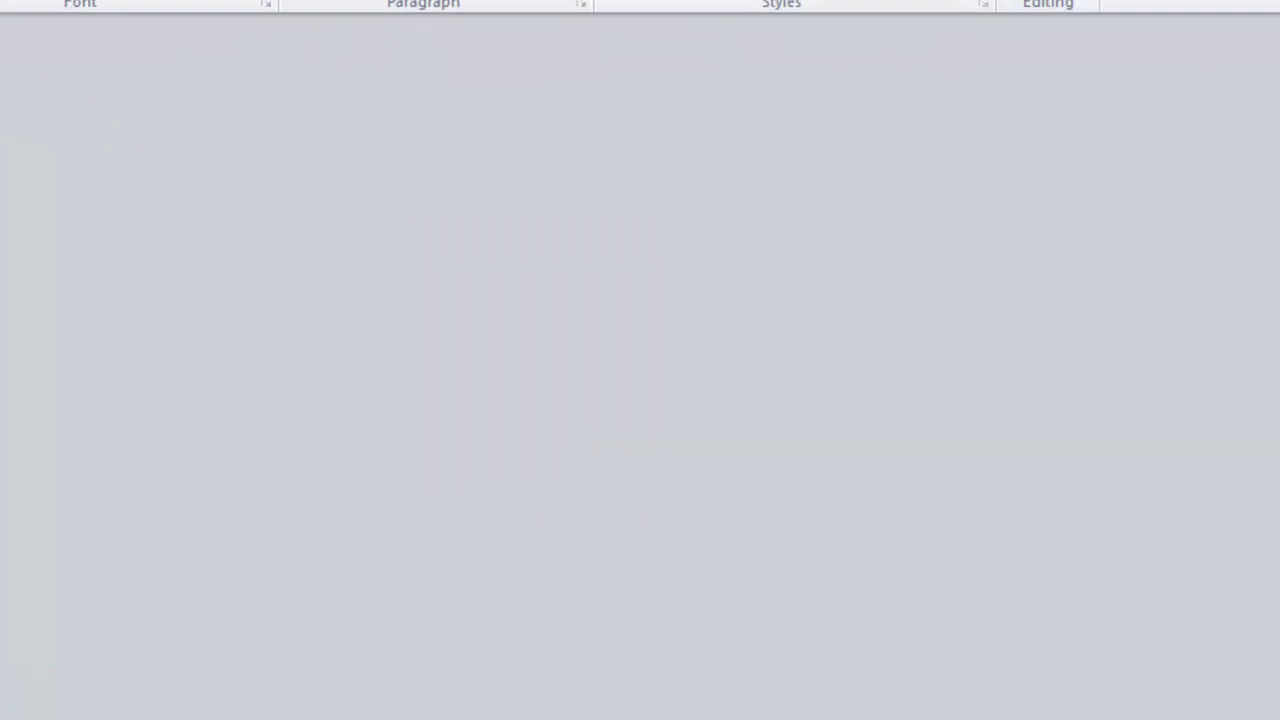
pyautogui.hotkey('alt', 'F4')
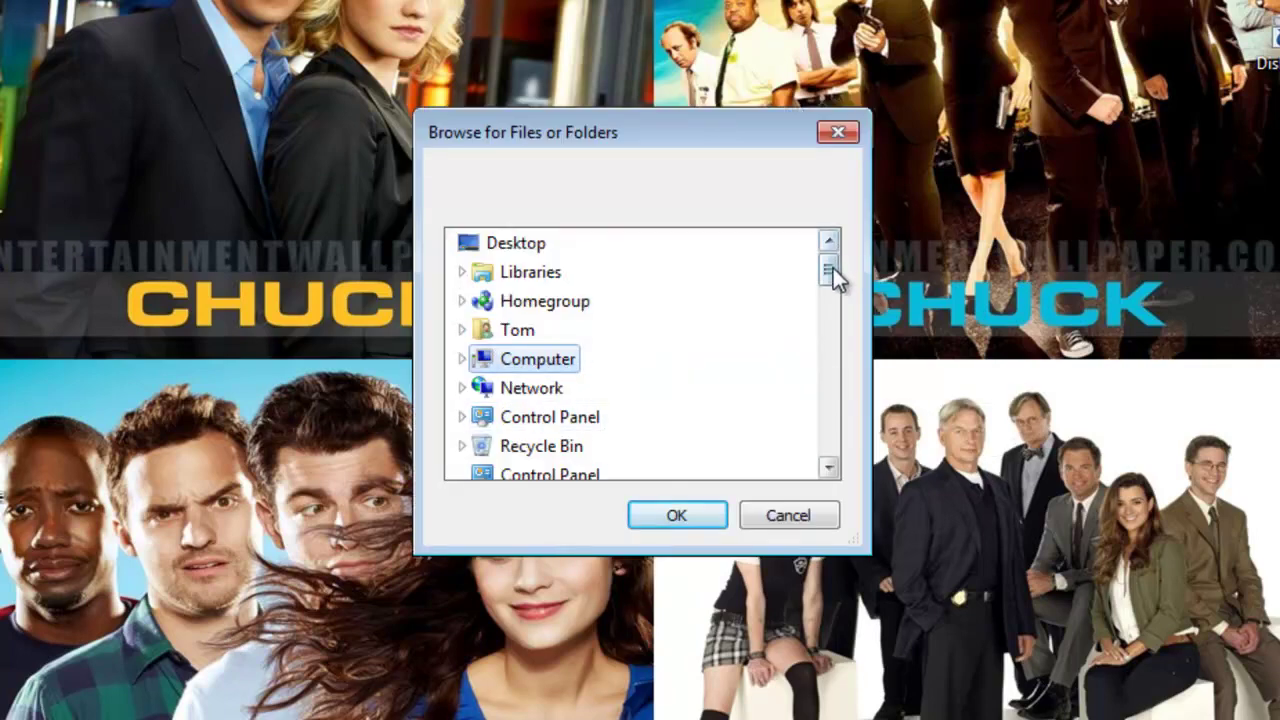
# Target the WORD TEST file in Unlocker, view its action list, and leave it on No action
pyautogui.moveTo(829, 272); pyautogui.dragTo(812, 439)
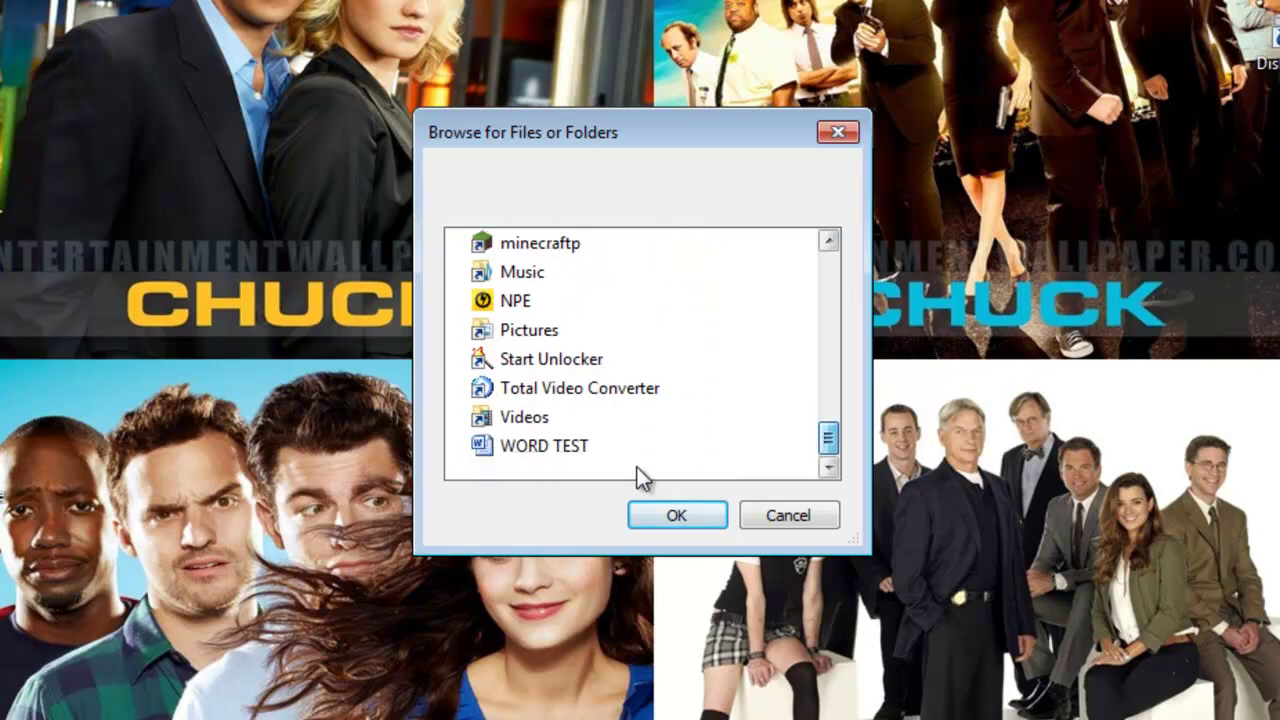
pyautogui.click(540, 446)
pyautogui.click(642, 514)
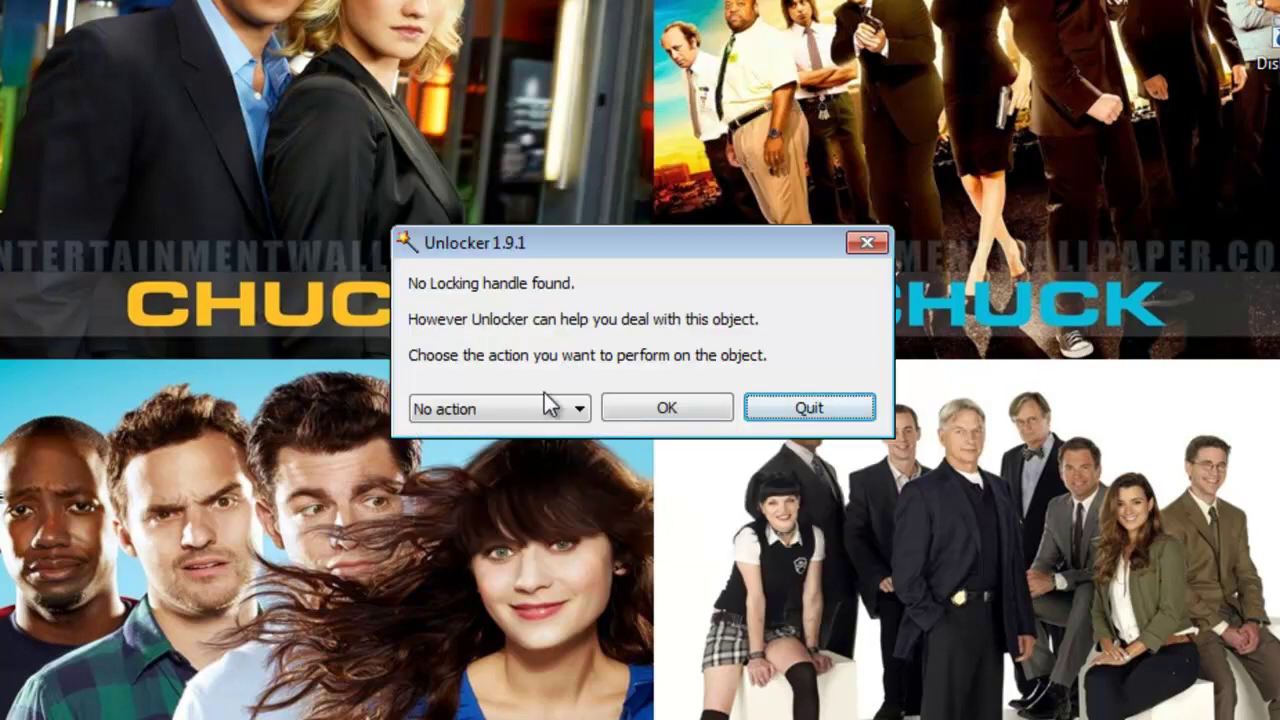
pyautogui.click(548, 405)
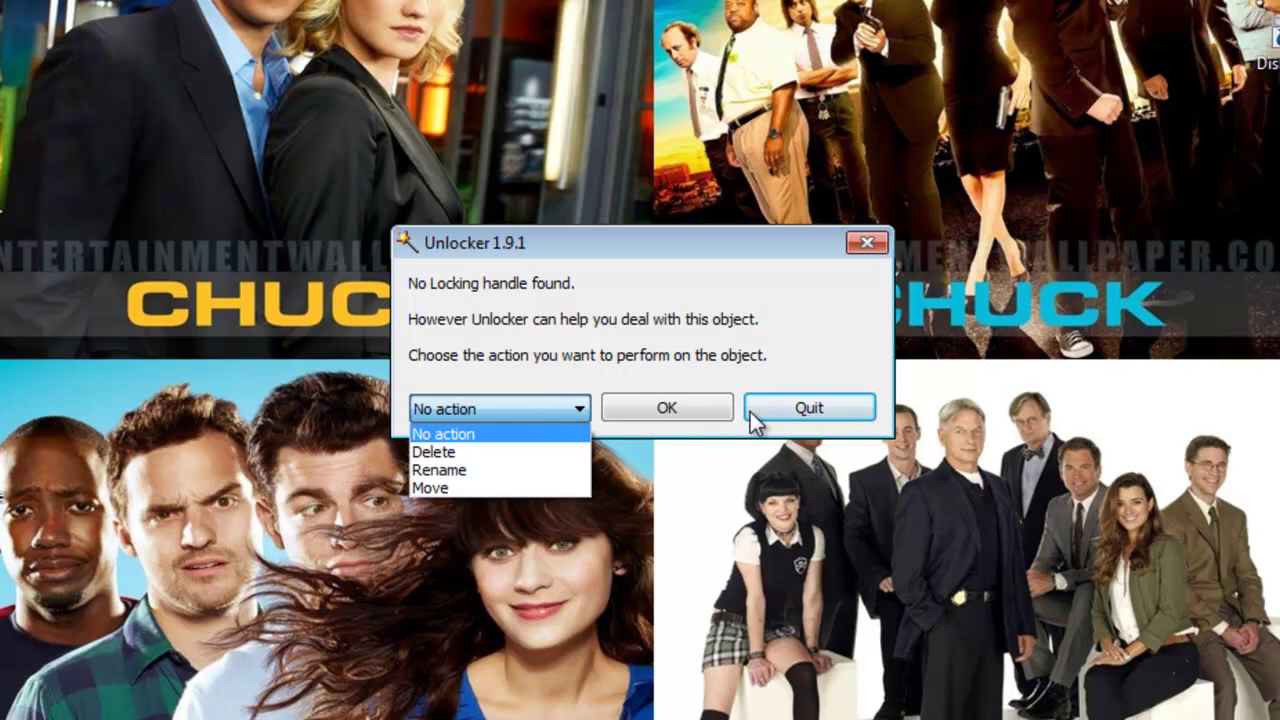
pyautogui.click(775, 413)
# Close Unlocker, then attempt a normal delete of WORD TEST and cancel when access is denied
pyautogui.click(775, 413)
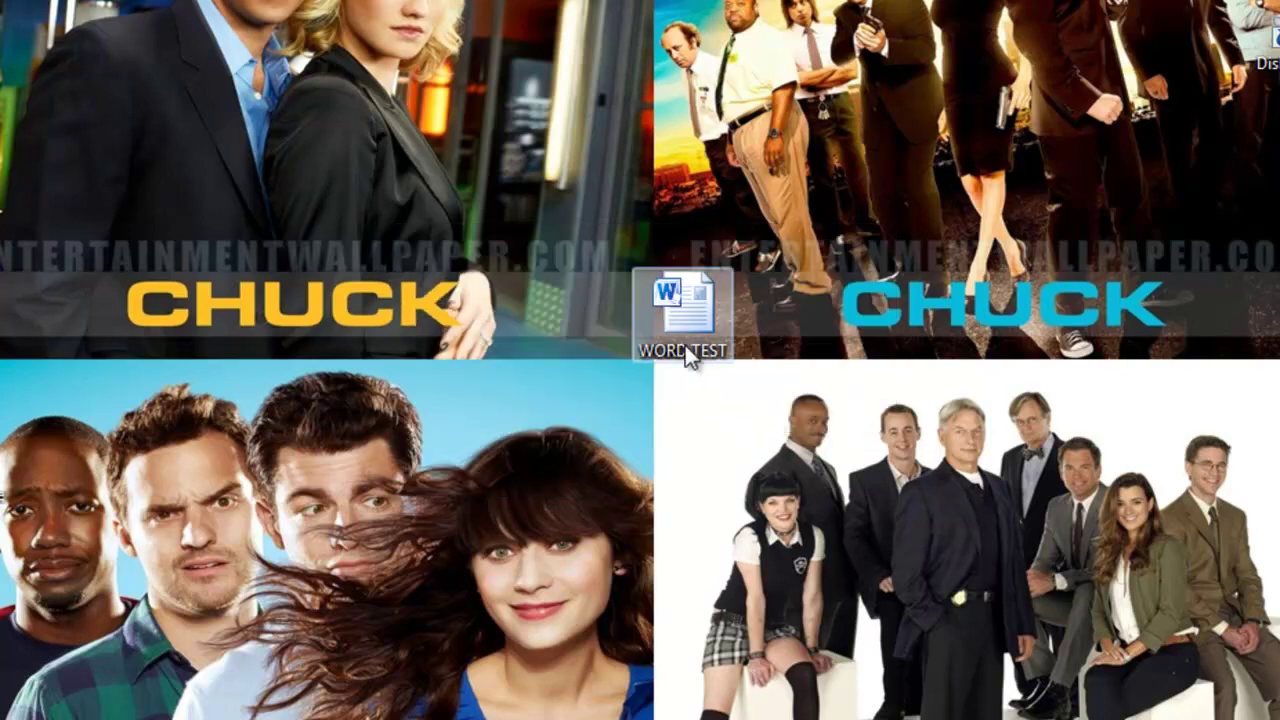
pyautogui.rightClick(685, 345)
pyautogui.click(768, 716)
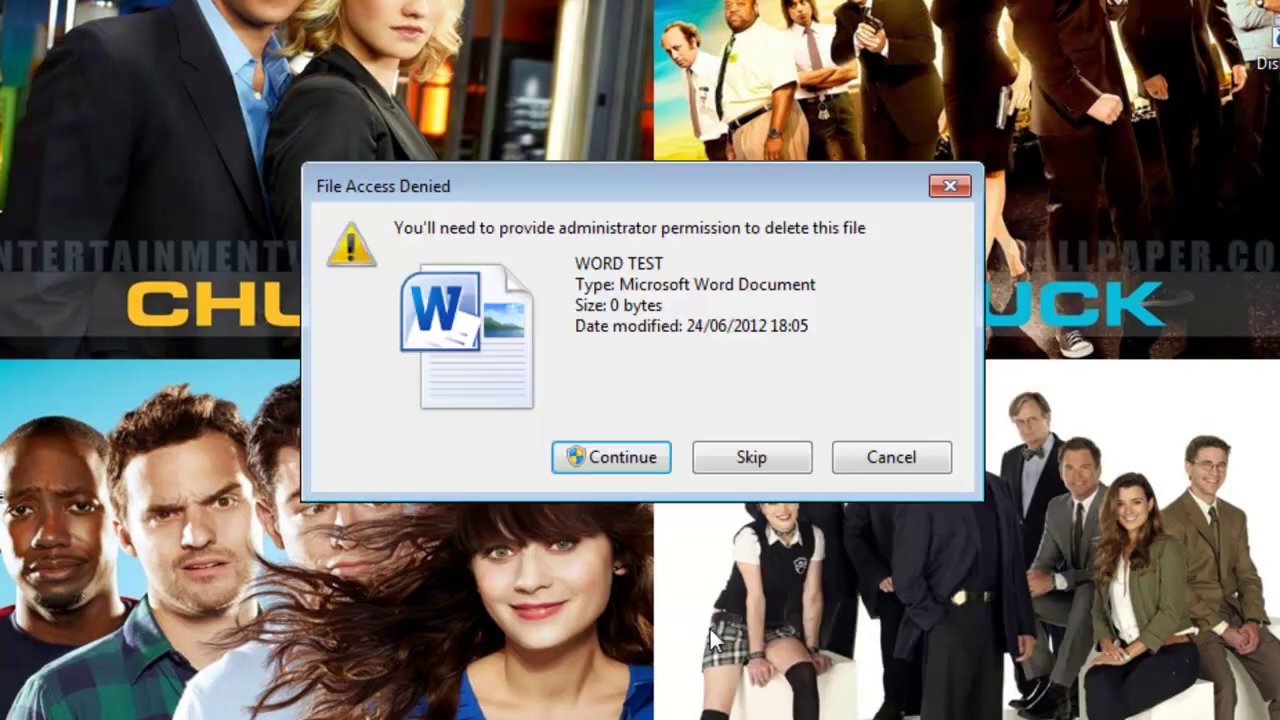
pyautogui.click(618, 460)
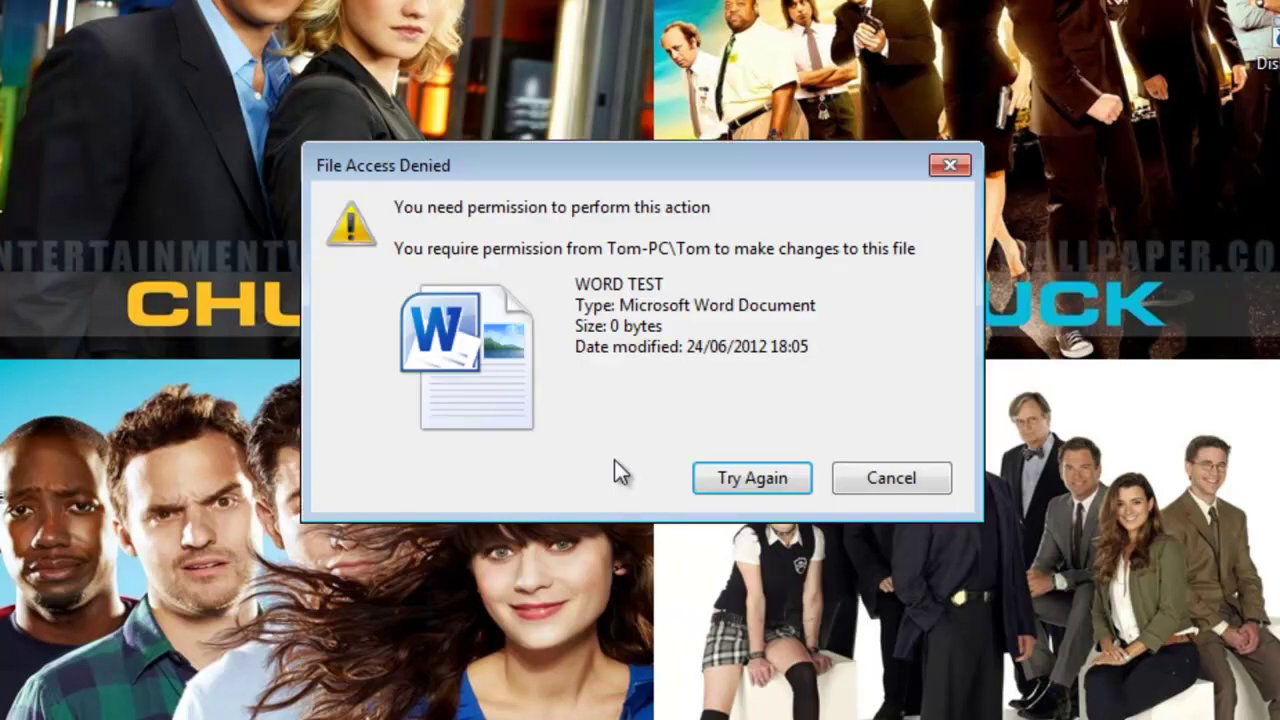
pyautogui.click(751, 477)
pyautogui.click(848, 474)
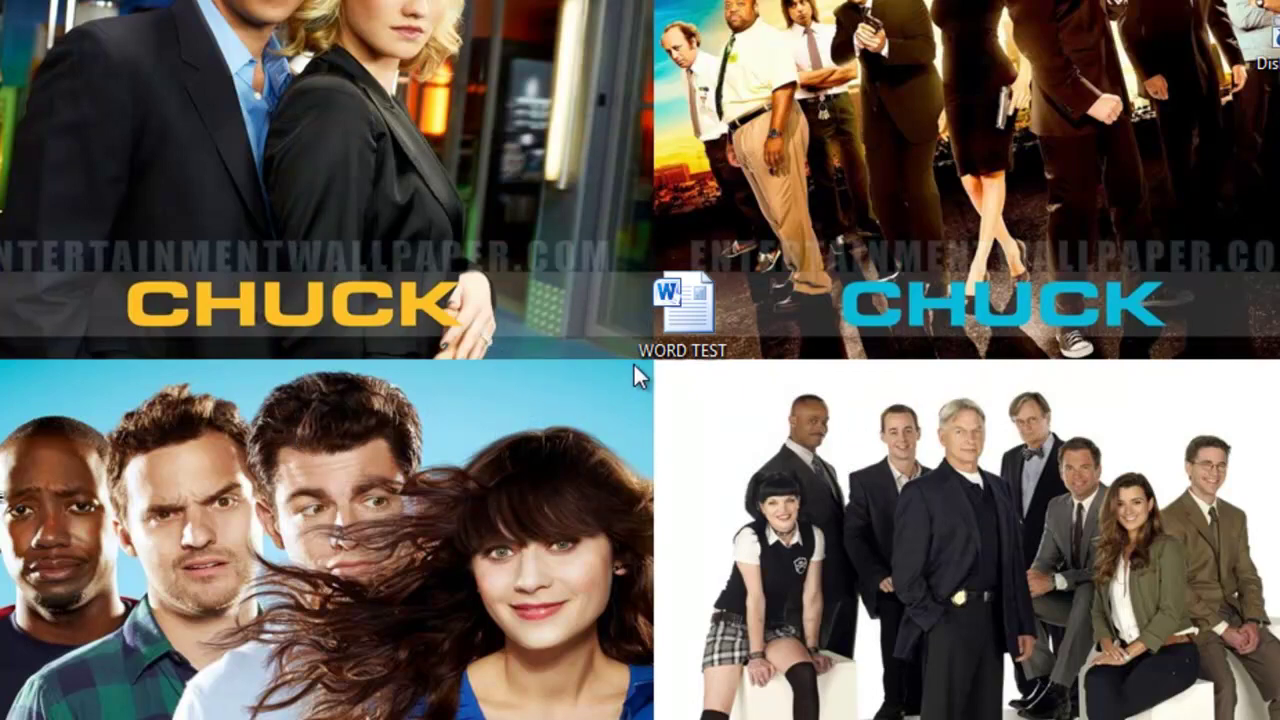
# Run Unlocker's Delete action on the WORD TEST document and acknowledge the success message
pyautogui.rightClick(685, 333)
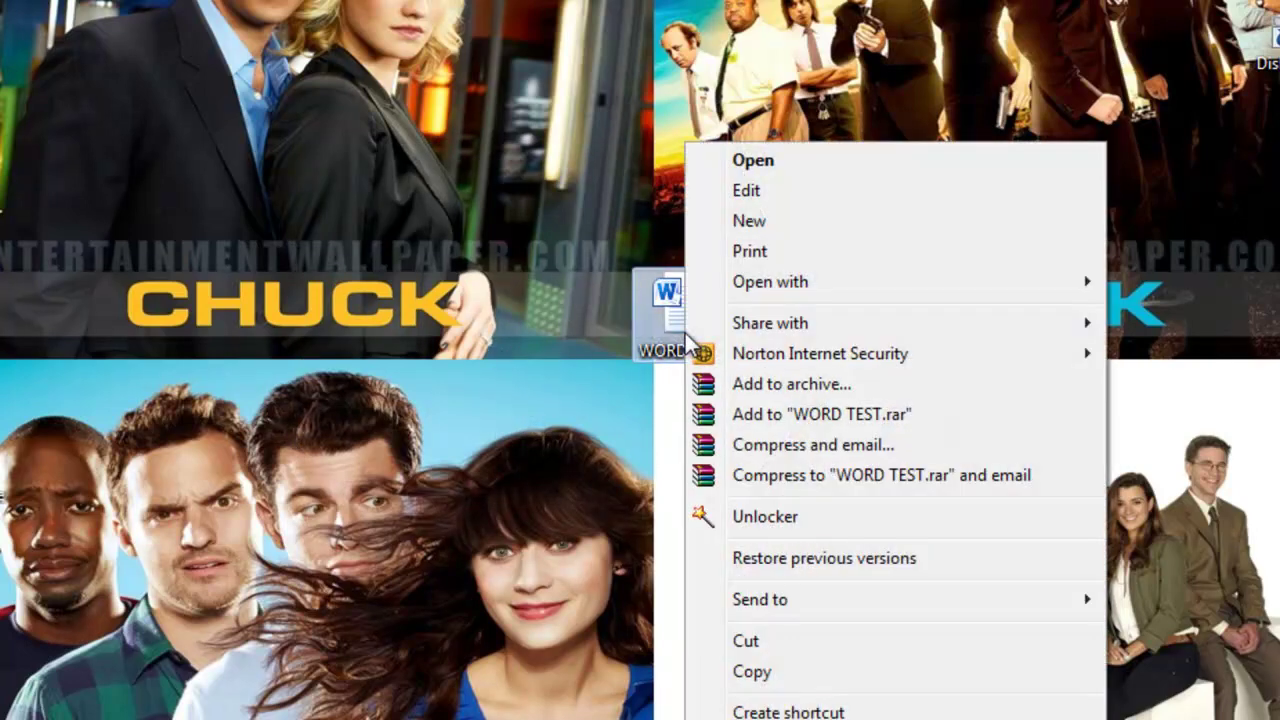
pyautogui.click(766, 520)
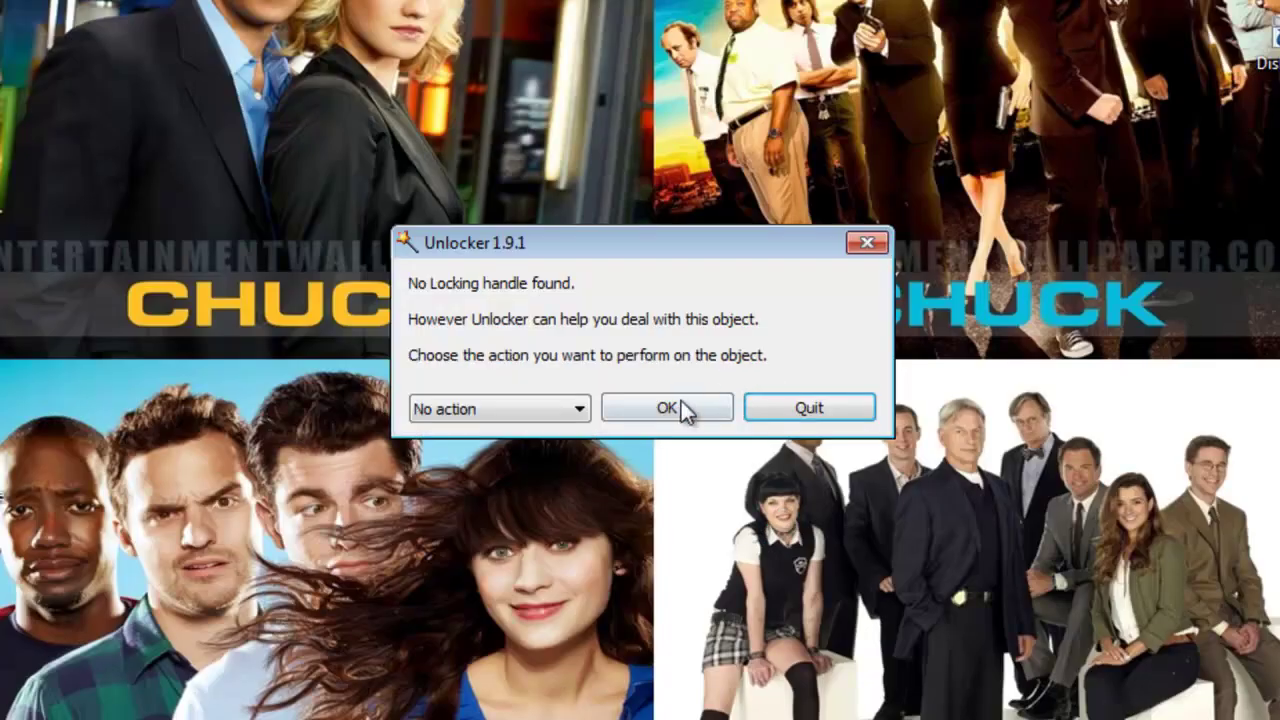
pyautogui.click(543, 408)
pyautogui.click(504, 450)
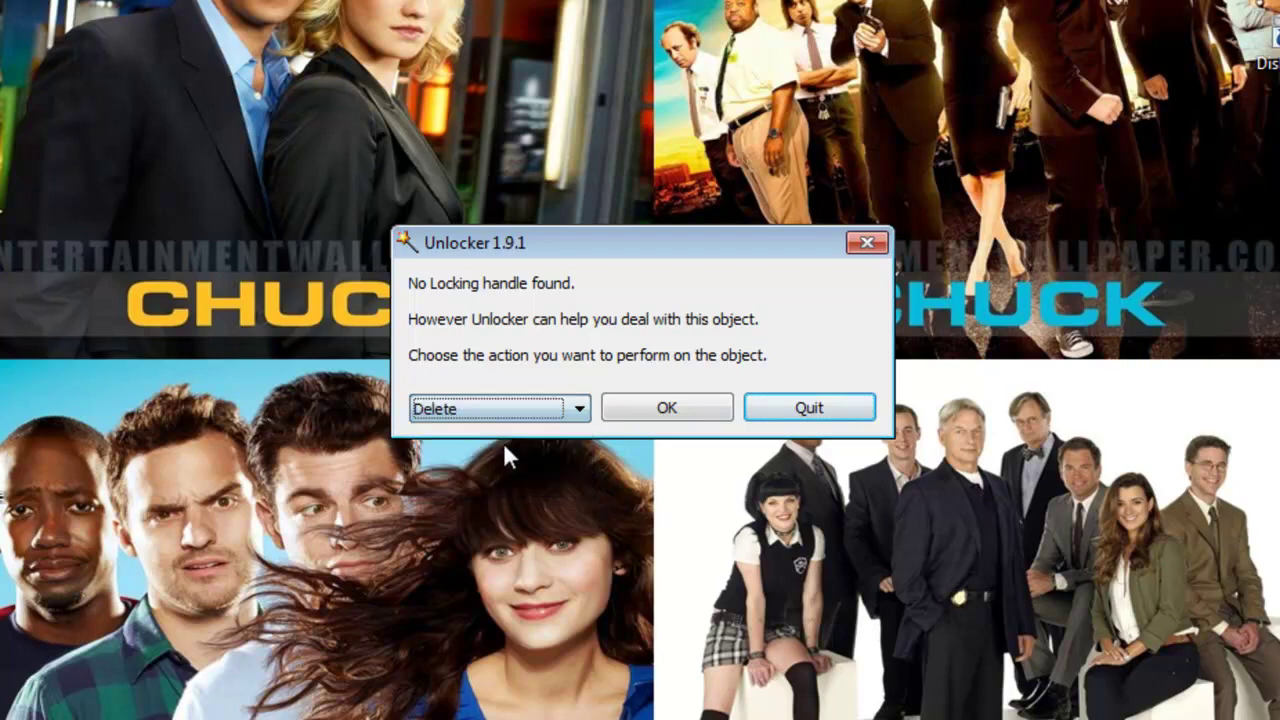
pyautogui.click(666, 410)
pyautogui.click(700, 428)
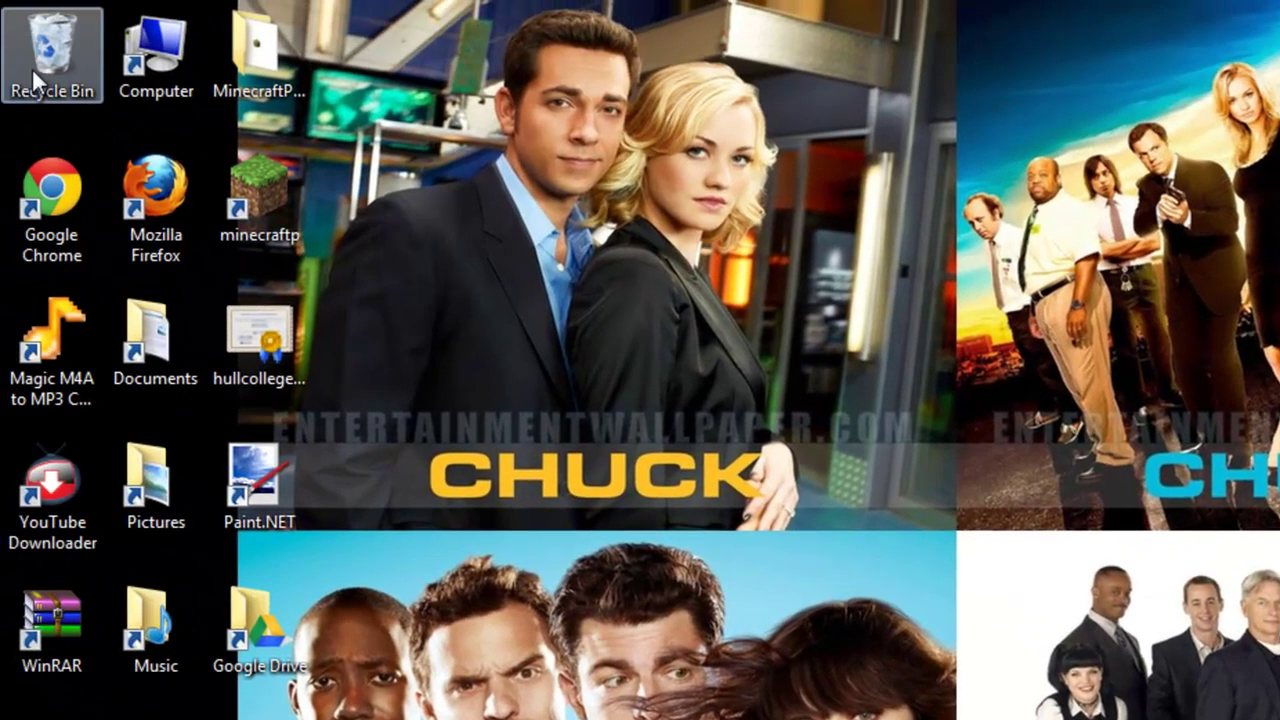
# Permanently delete the 3 Recycle Bin items, confirm it shows 0 items, and close it
pyautogui.doubleClick(32, 60)
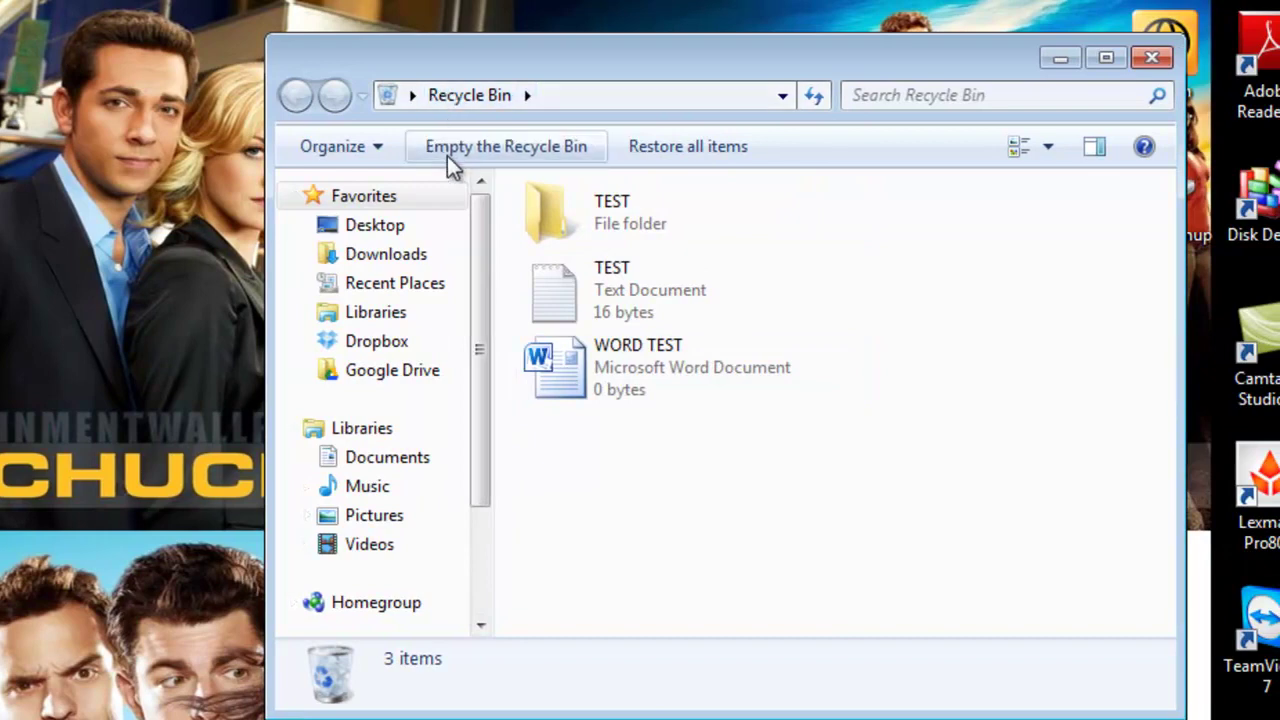
pyautogui.click(775, 148)
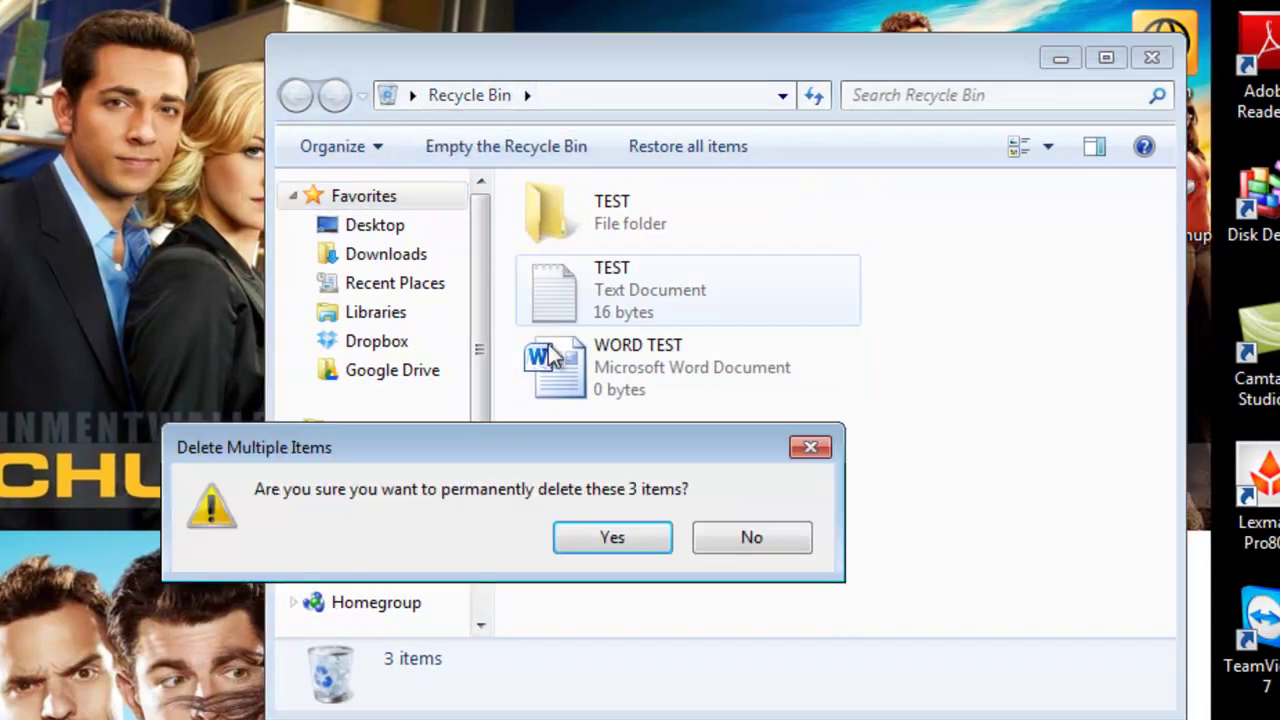
pyautogui.click(590, 539)
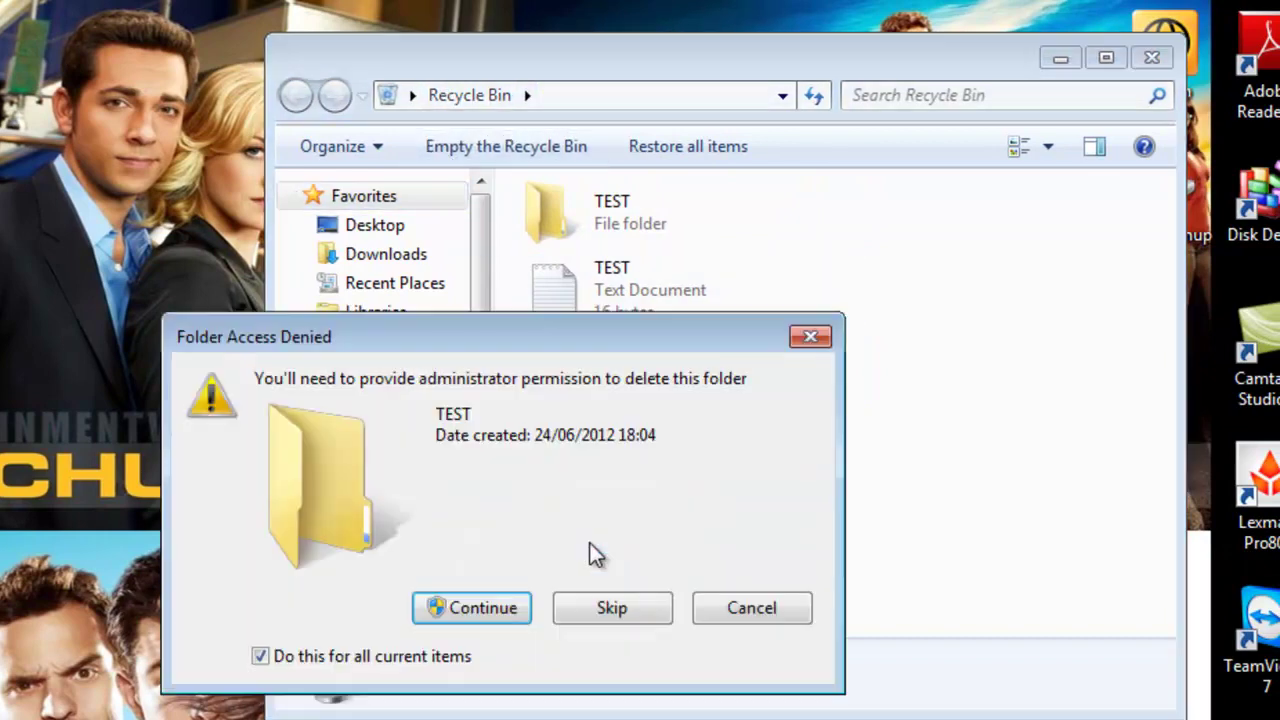
pyautogui.click(466, 612)
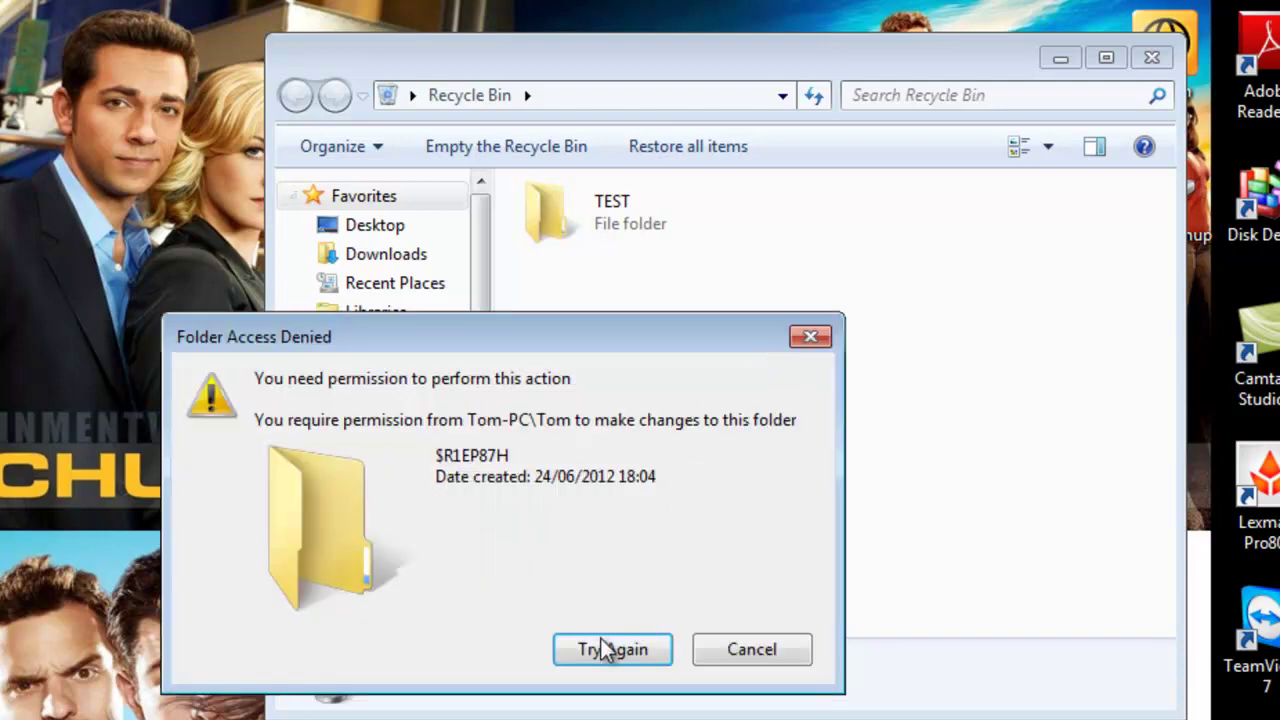
pyautogui.click(751, 649)
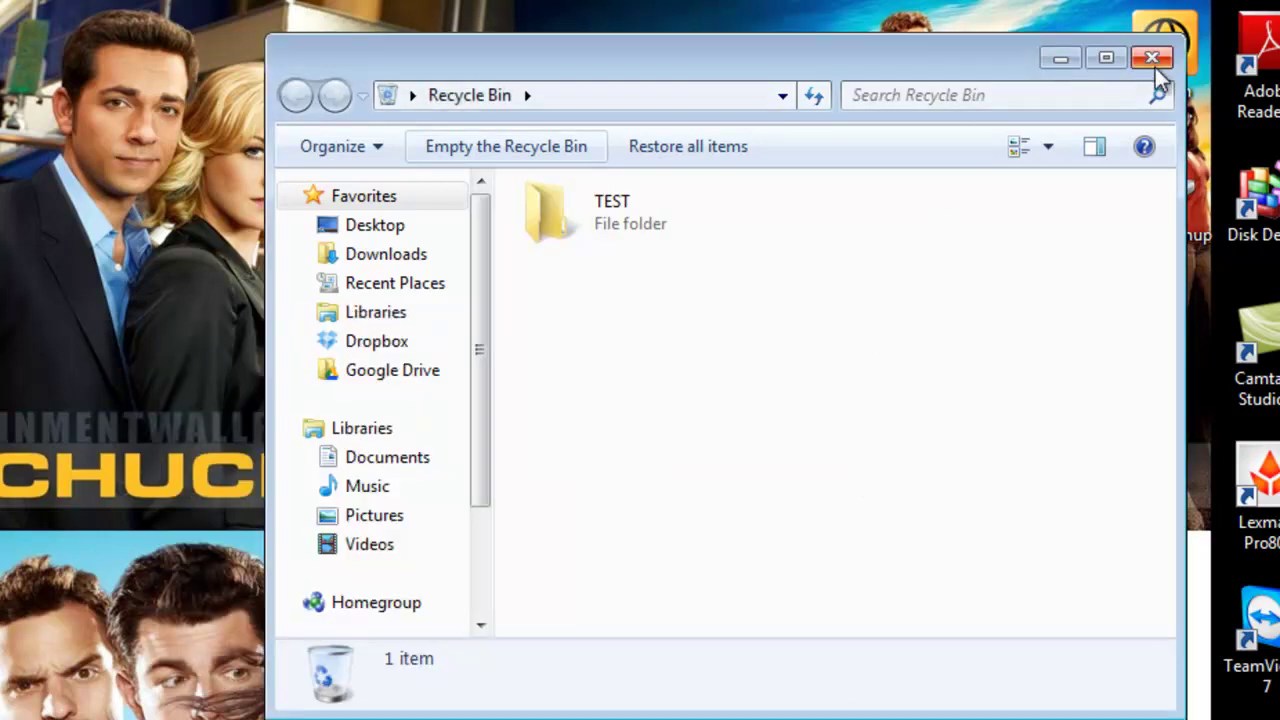
pyautogui.click(817, 100)
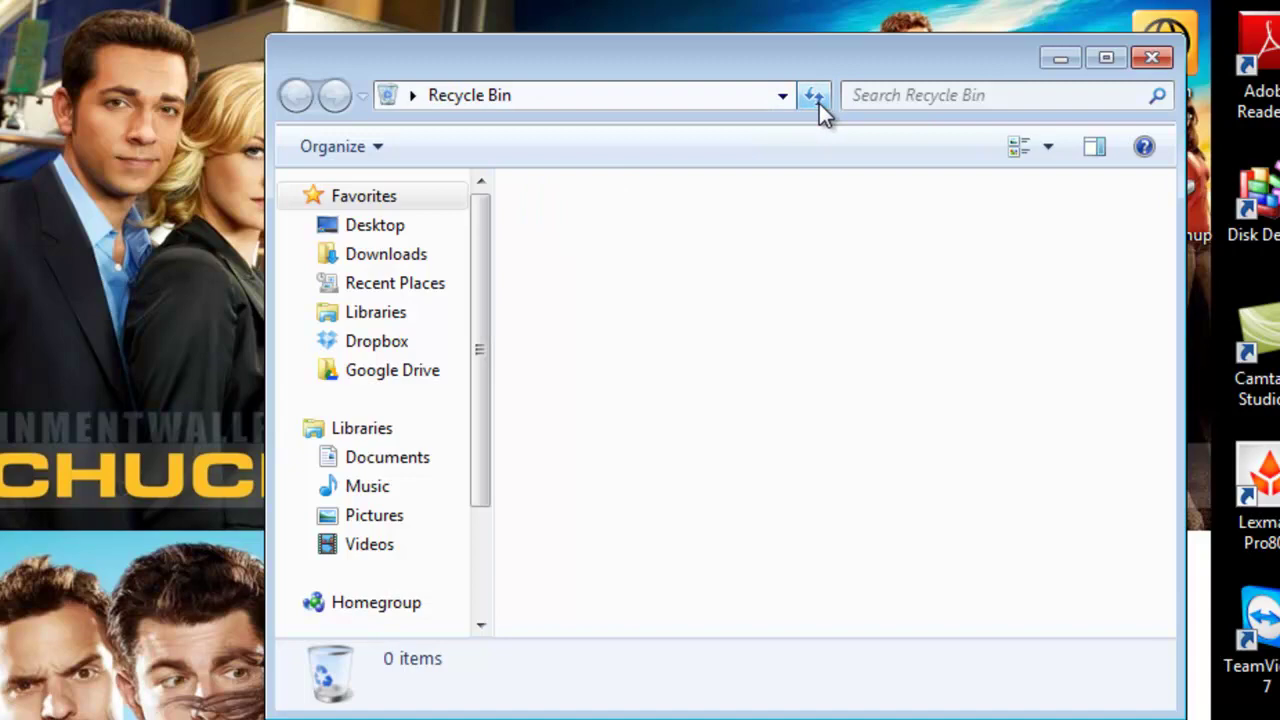
pyautogui.click(1148, 64)
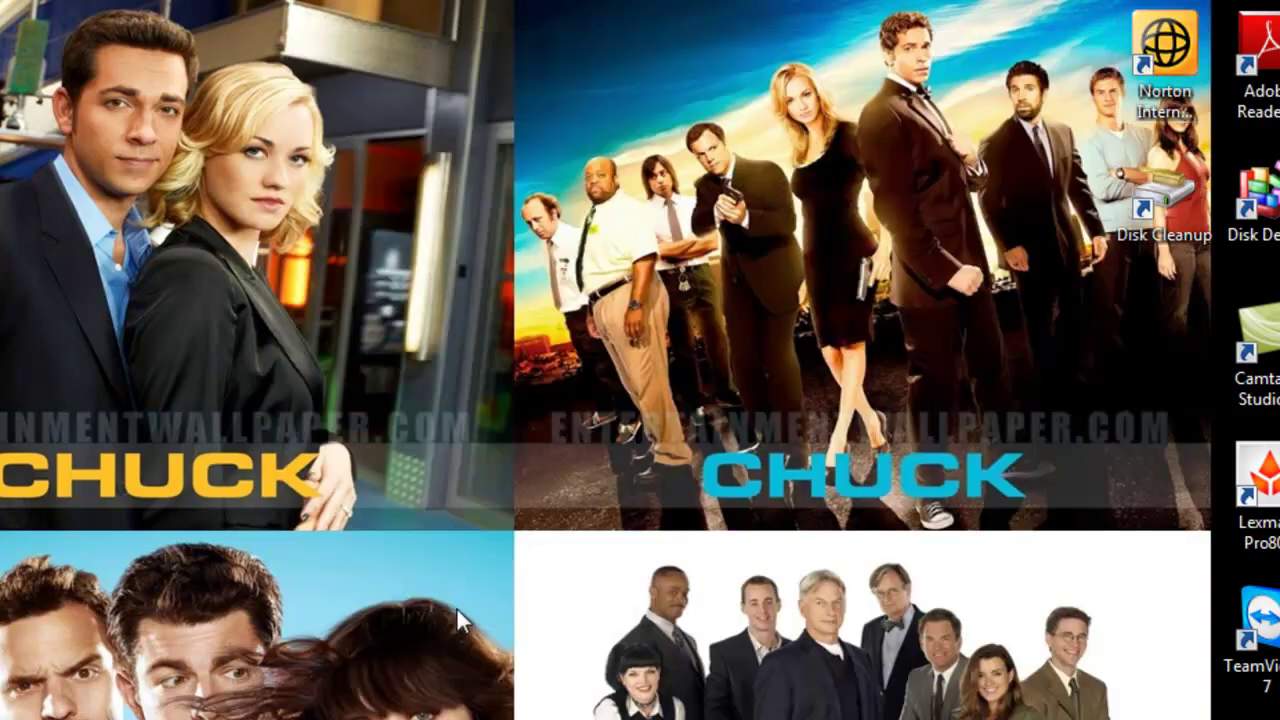